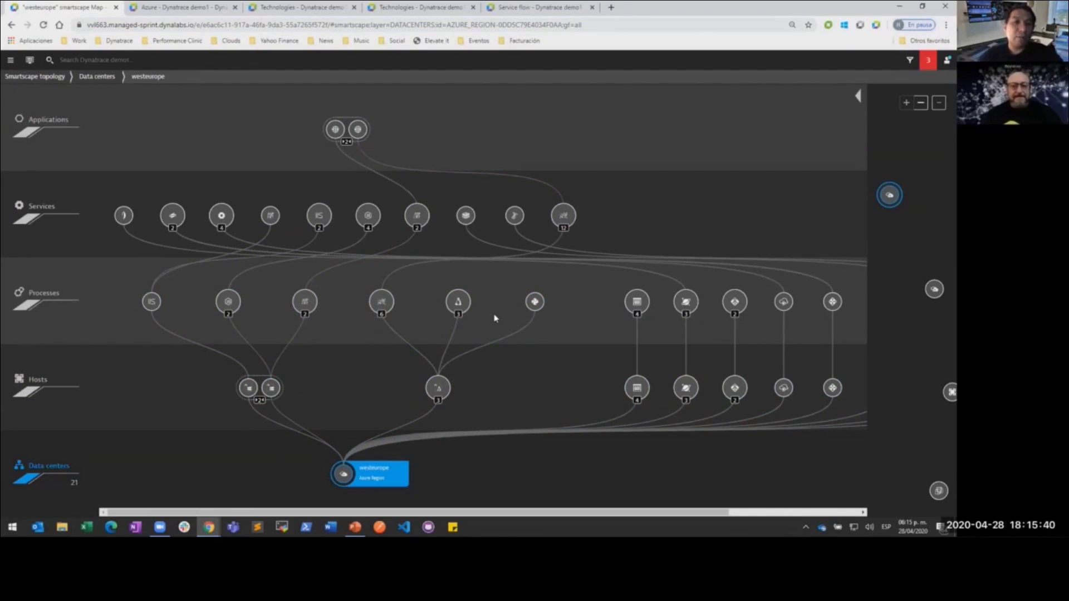
- Review the Azure-Subscription01 overview, including the subscription properties and the environment dynamics of virtual machines by region
click(196, 9)
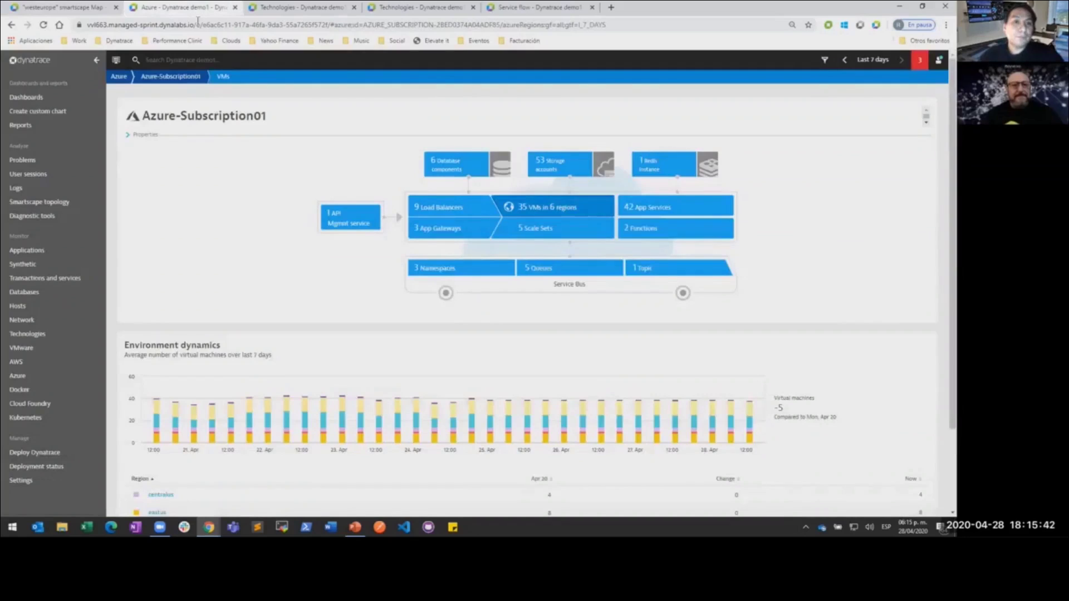
click(98, 60)
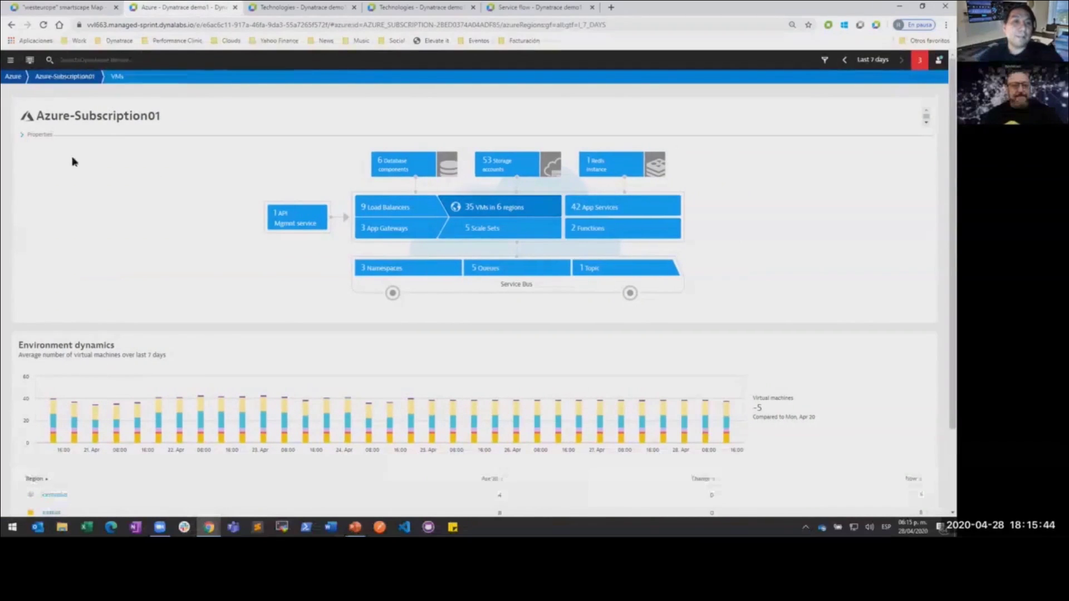
click(22, 134)
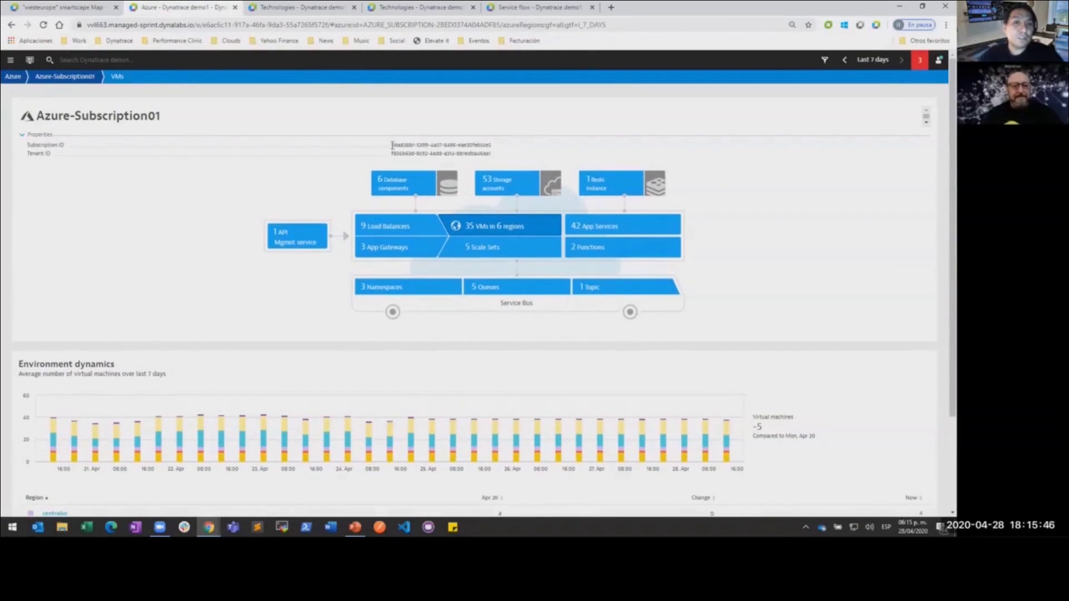
click(23, 135)
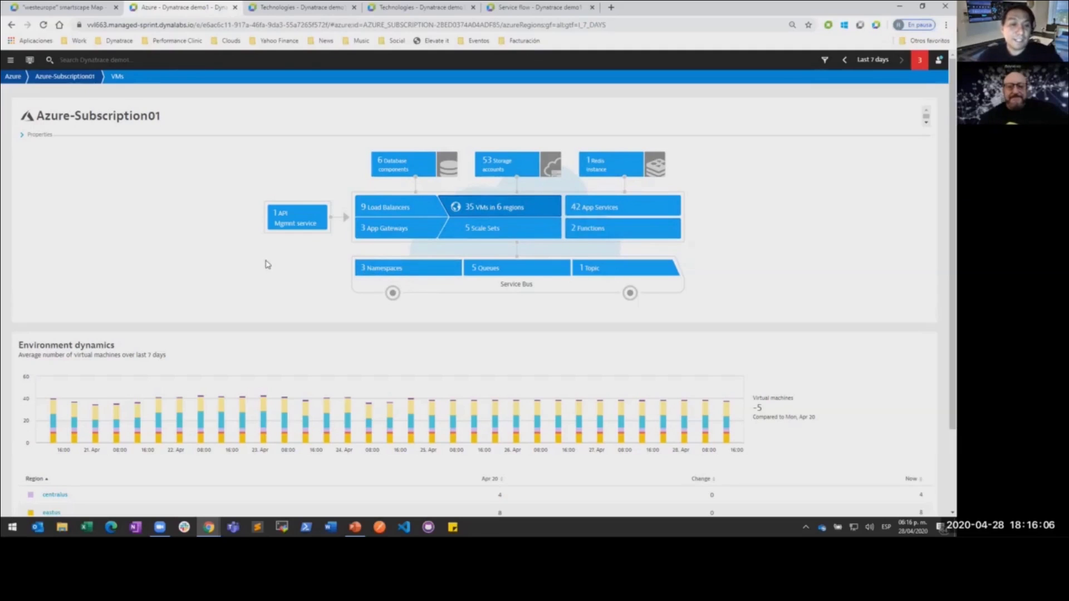
scroll(265, 267, down, 2)
mouse_move(116, 337)
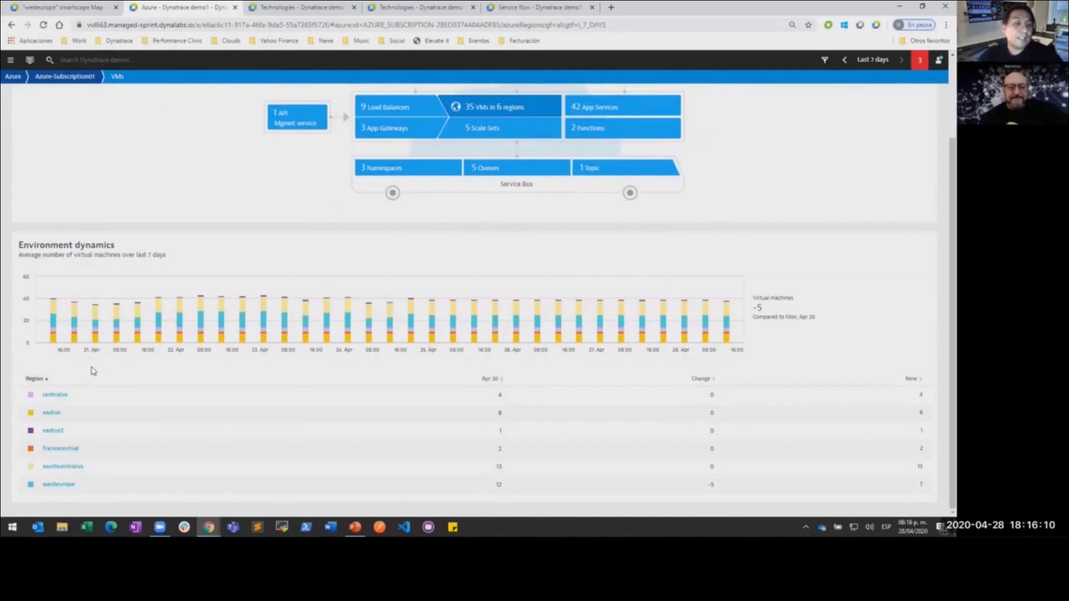
scroll(446, 221, up, 2)
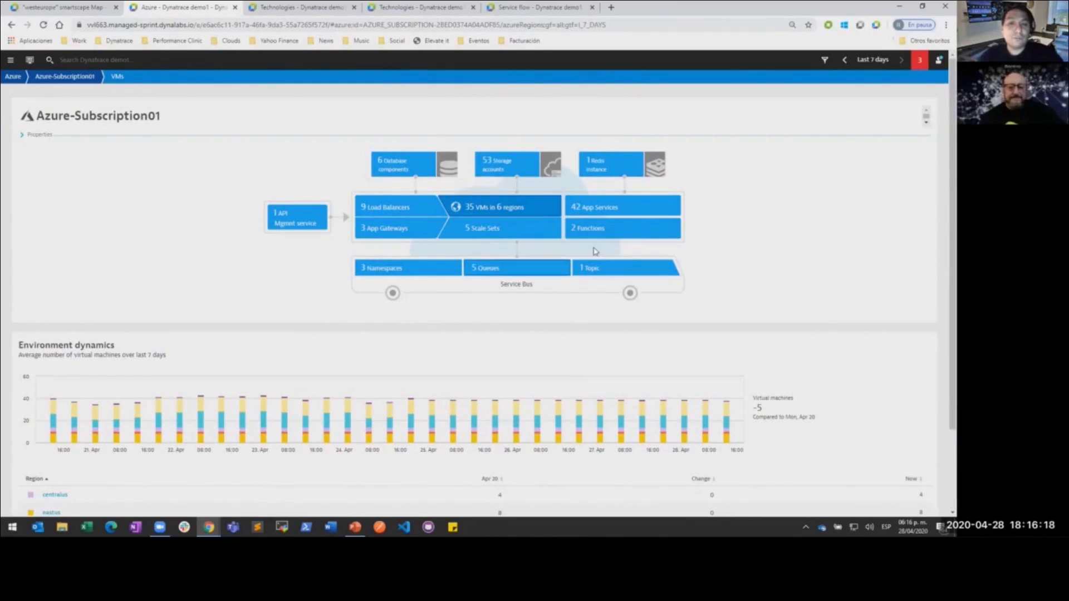
- Open the EtCardValidator service from the subscription's Functions and examine its properties, main technology, and processes and hosts
click(619, 230)
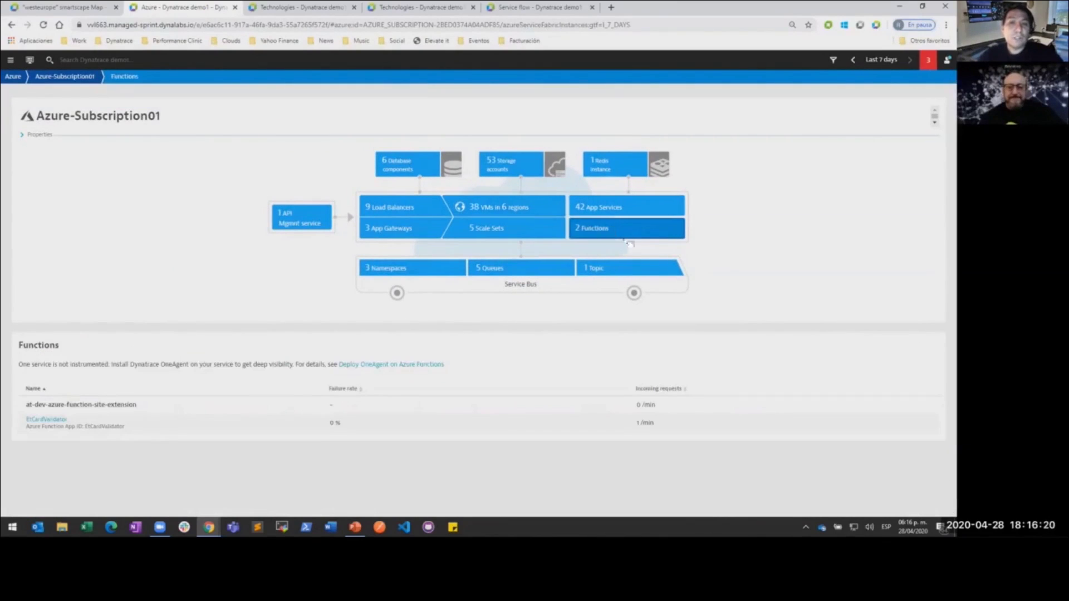
click(40, 419)
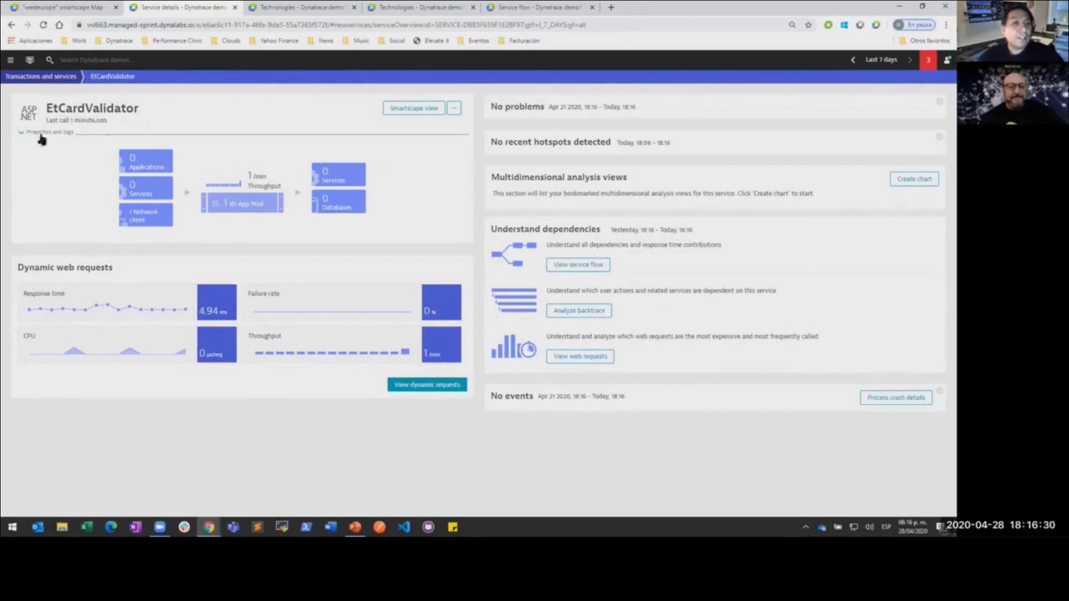
click(22, 134)
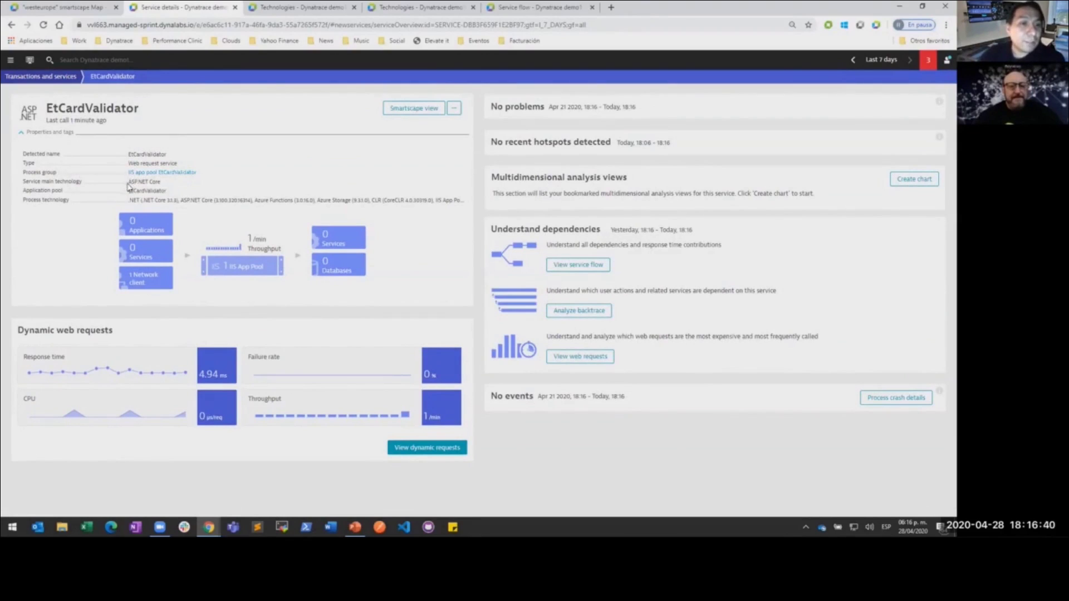
drag(129, 182, 164, 187)
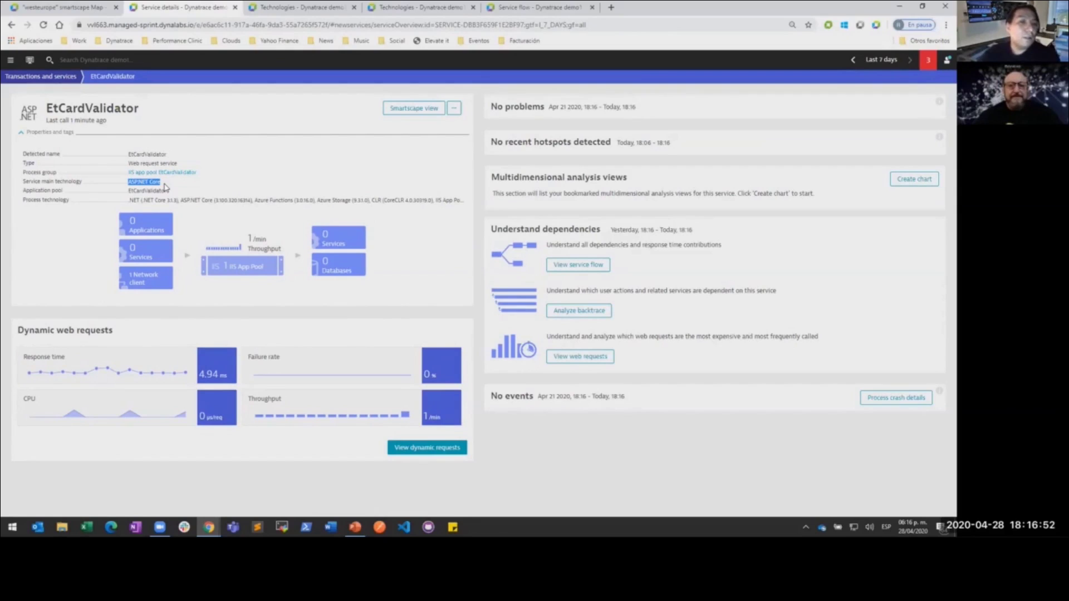
click(245, 269)
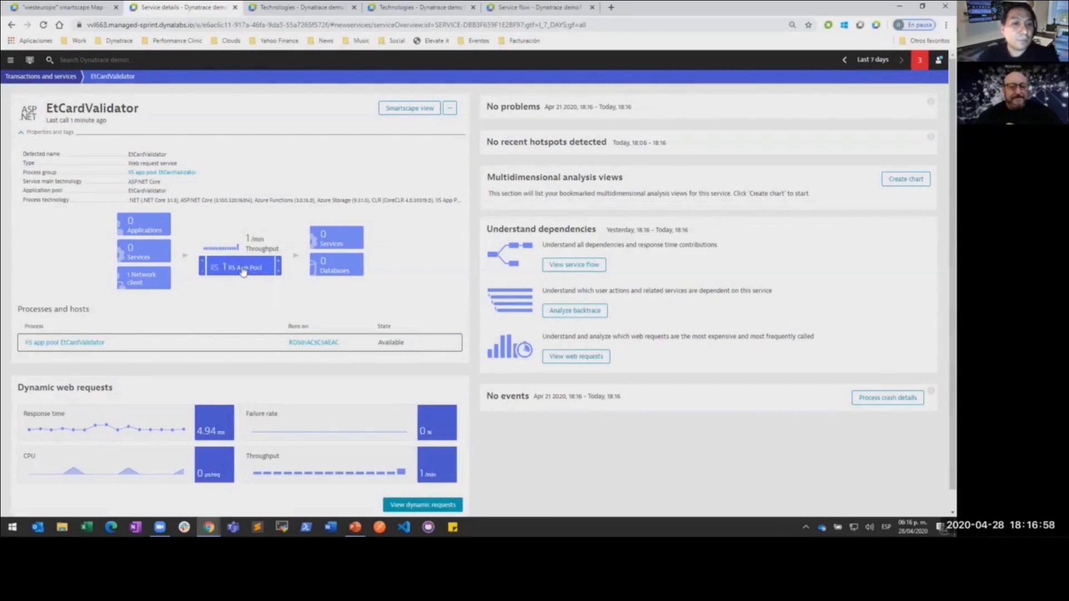
drag(23, 308, 92, 313)
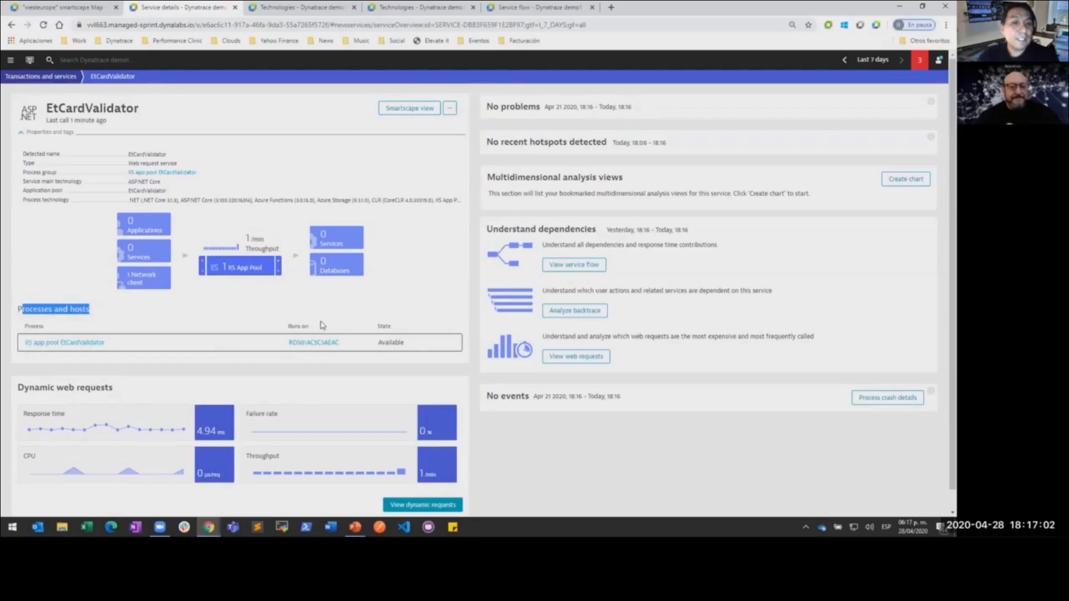
- Open the host running the EtCardValidator IIS app pool and examine its properties, Azure web app host name, memory and CPU usage
click(314, 342)
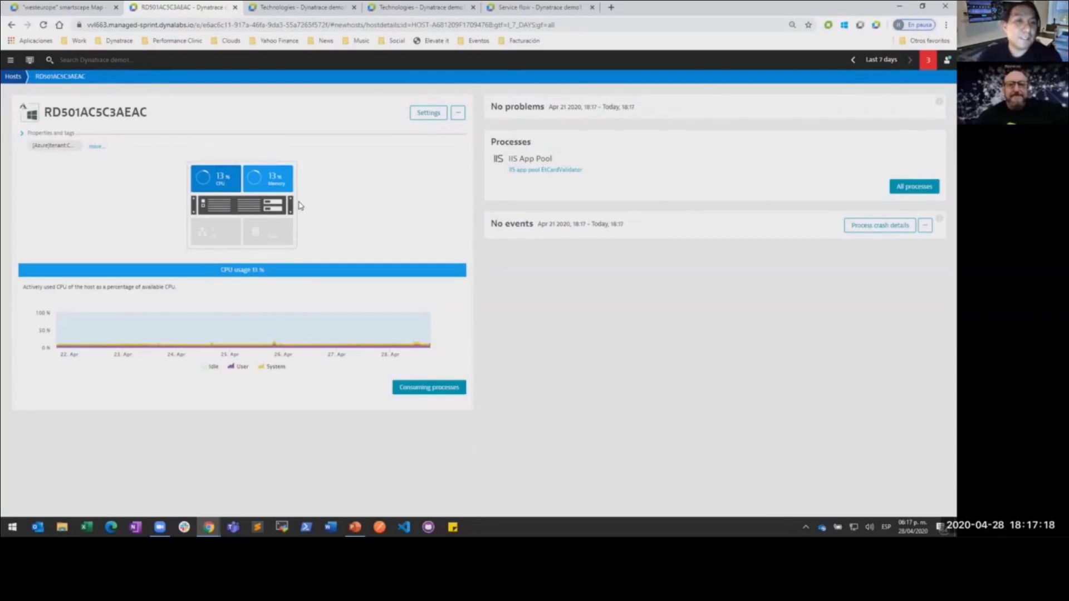
click(23, 133)
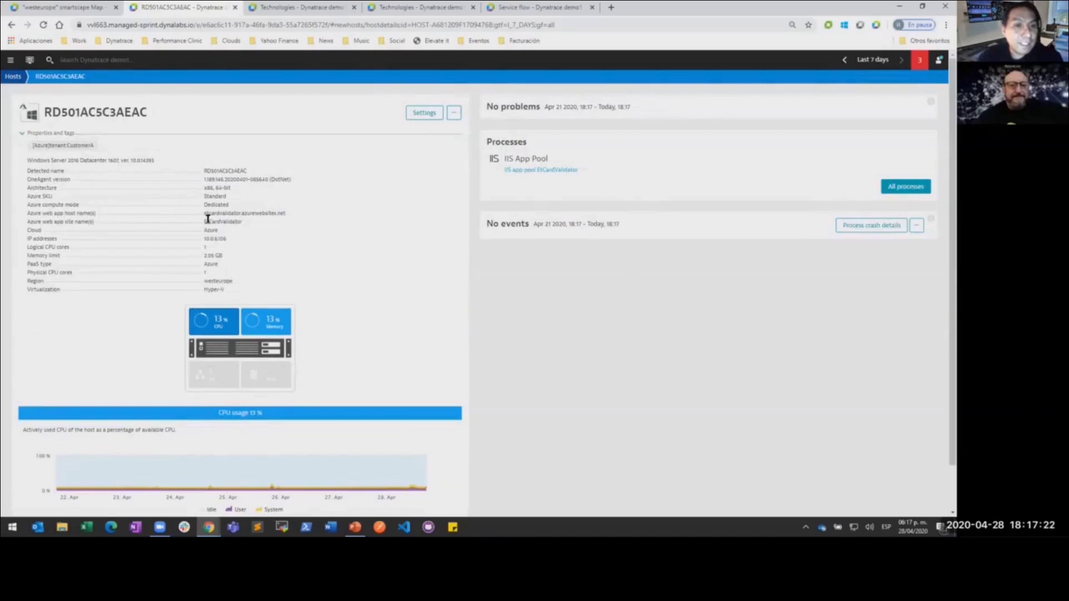
drag(206, 213, 290, 221)
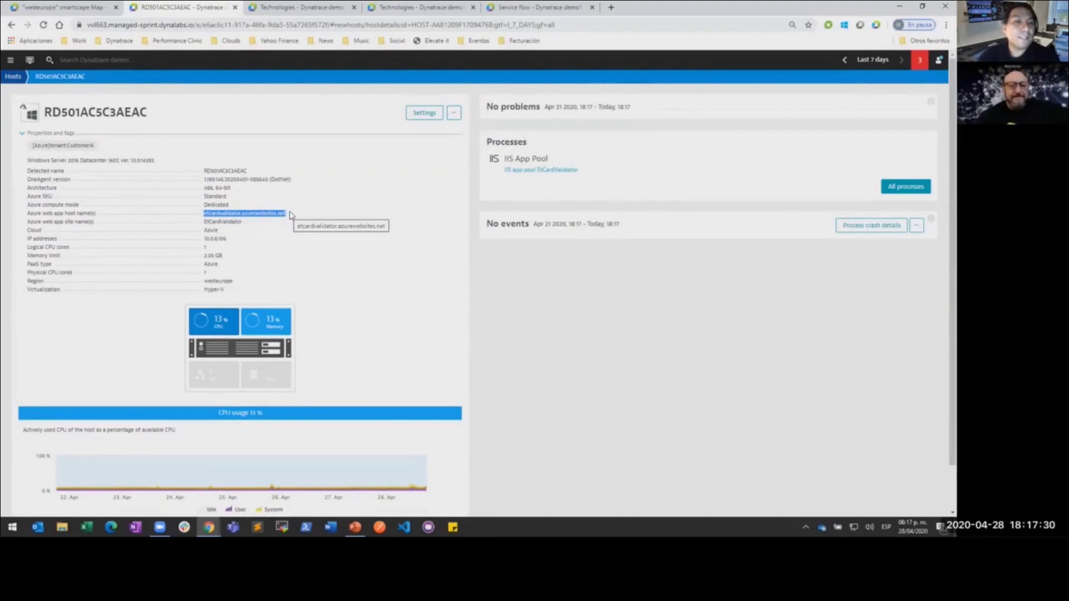
click(263, 325)
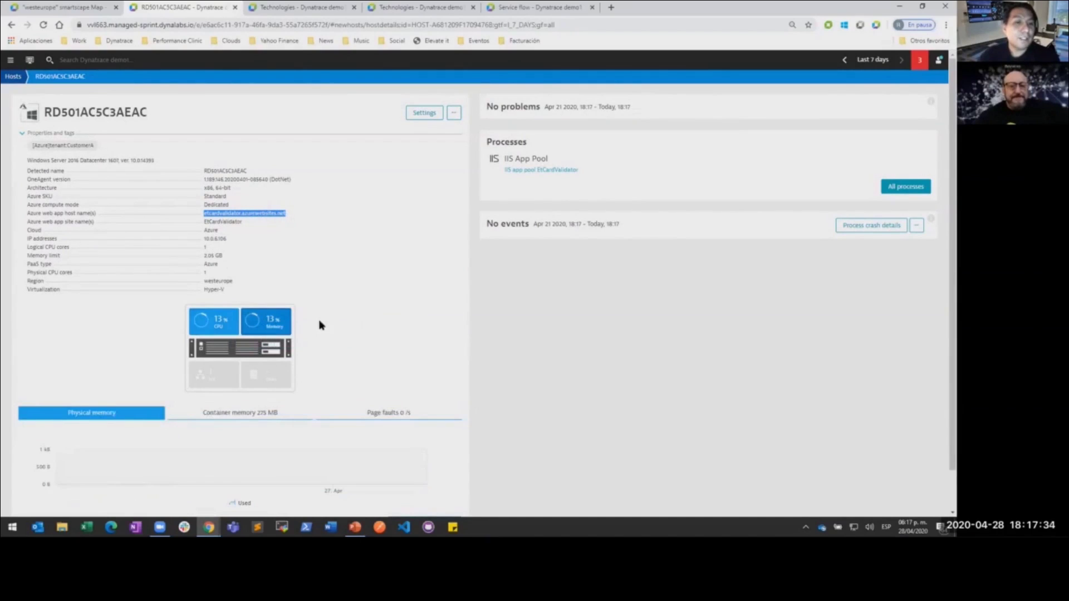
click(216, 321)
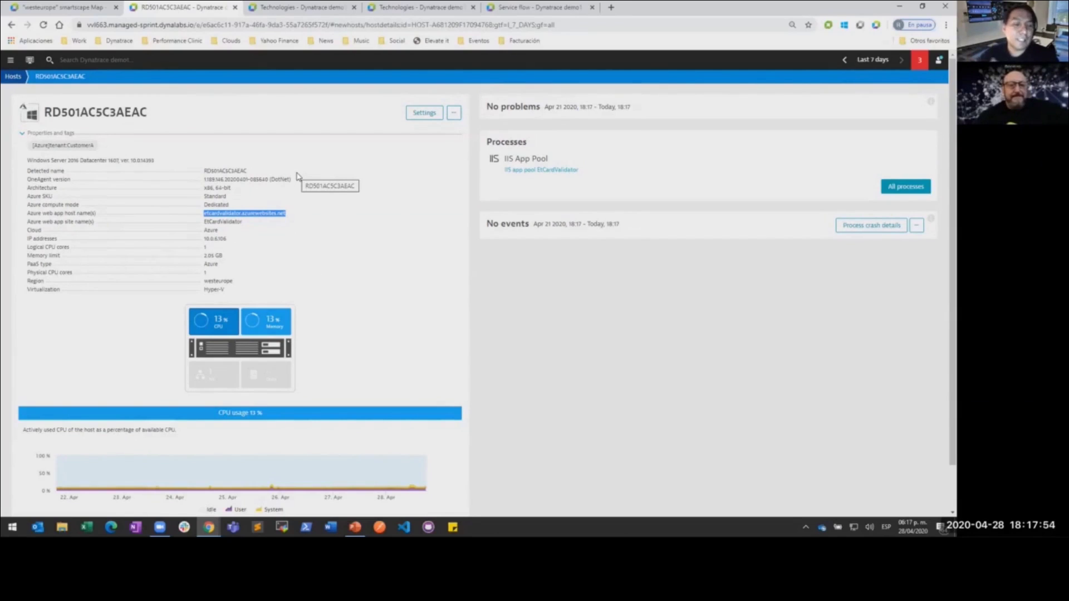
- Open the process group details of IIB default mainframe-frontend-app-* under IBM Integration Bus and review its properties and instances
click(300, 8)
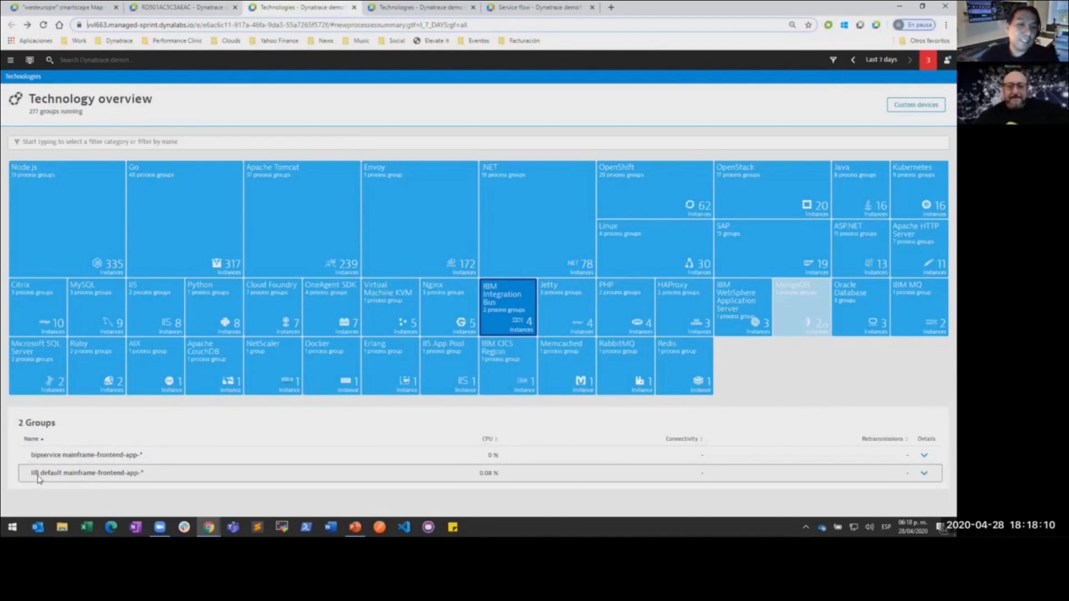
click(924, 475)
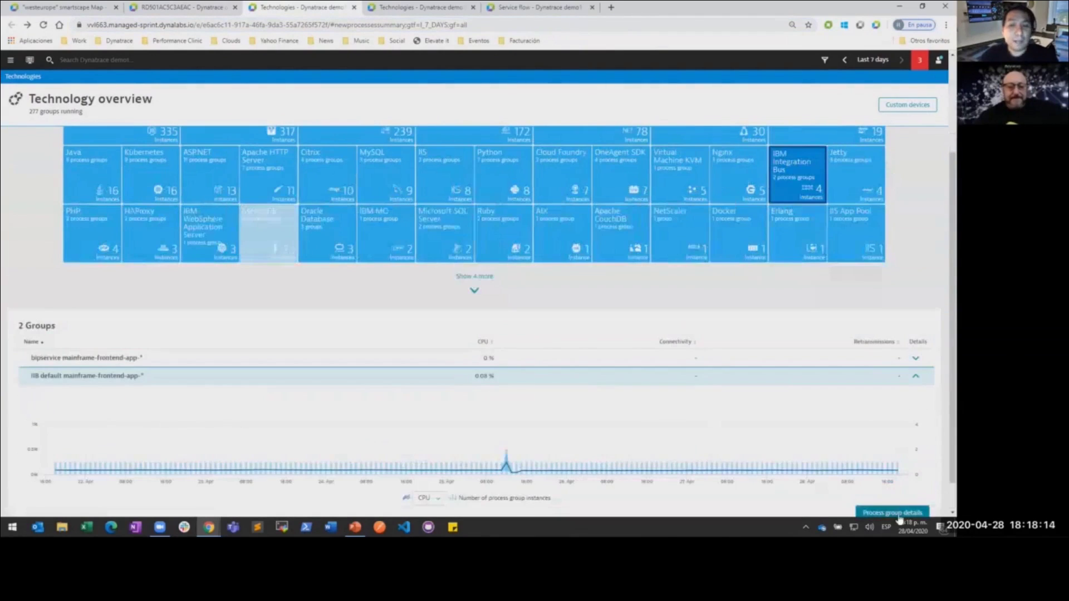
click(899, 515)
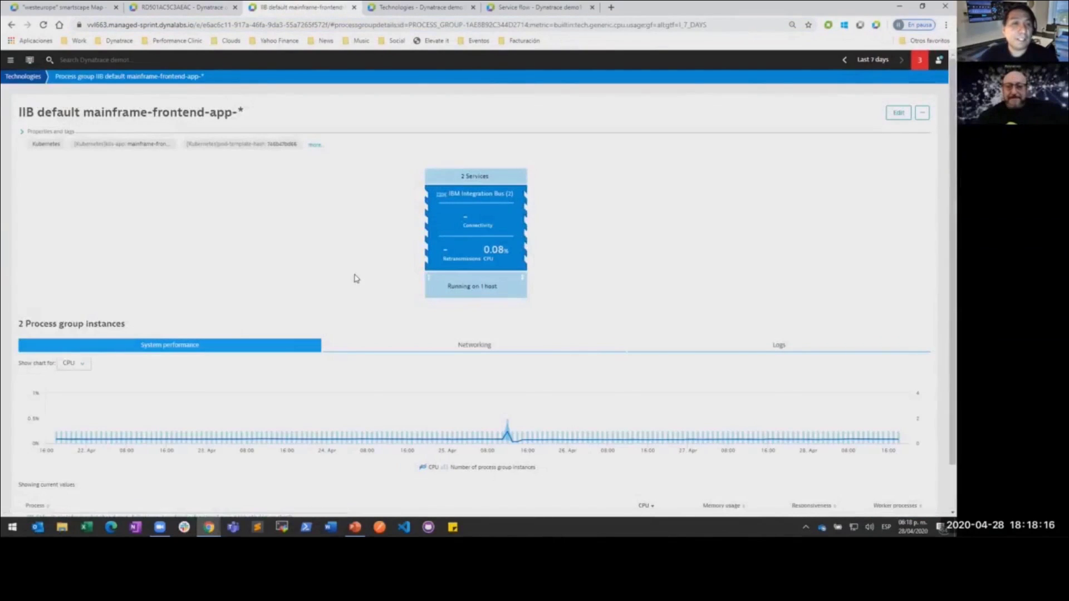
click(23, 133)
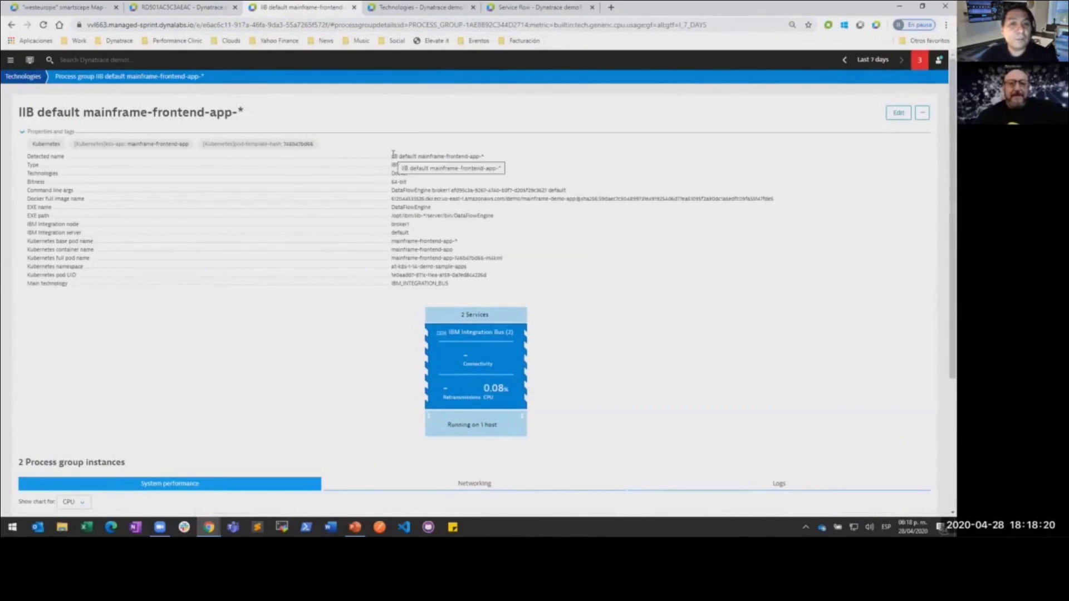
drag(392, 154, 473, 287)
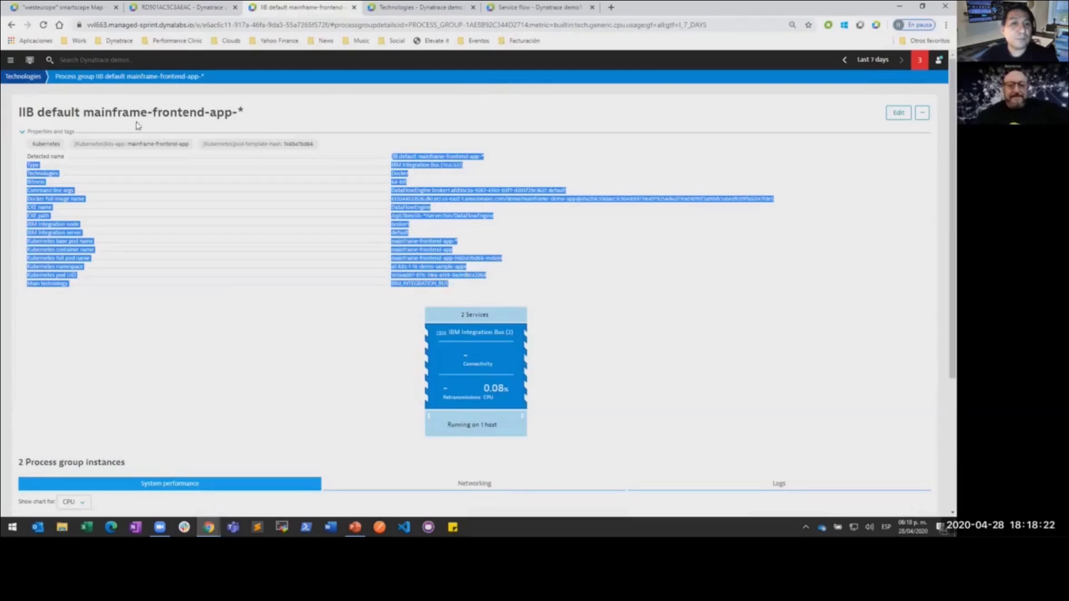
click(22, 132)
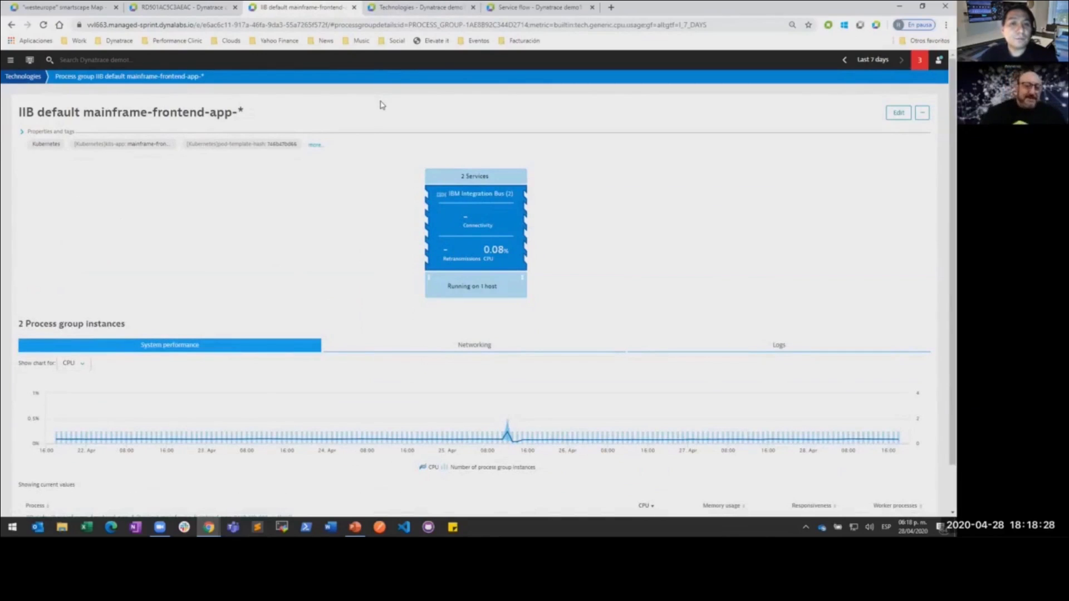
scroll(382, 105, down, 1)
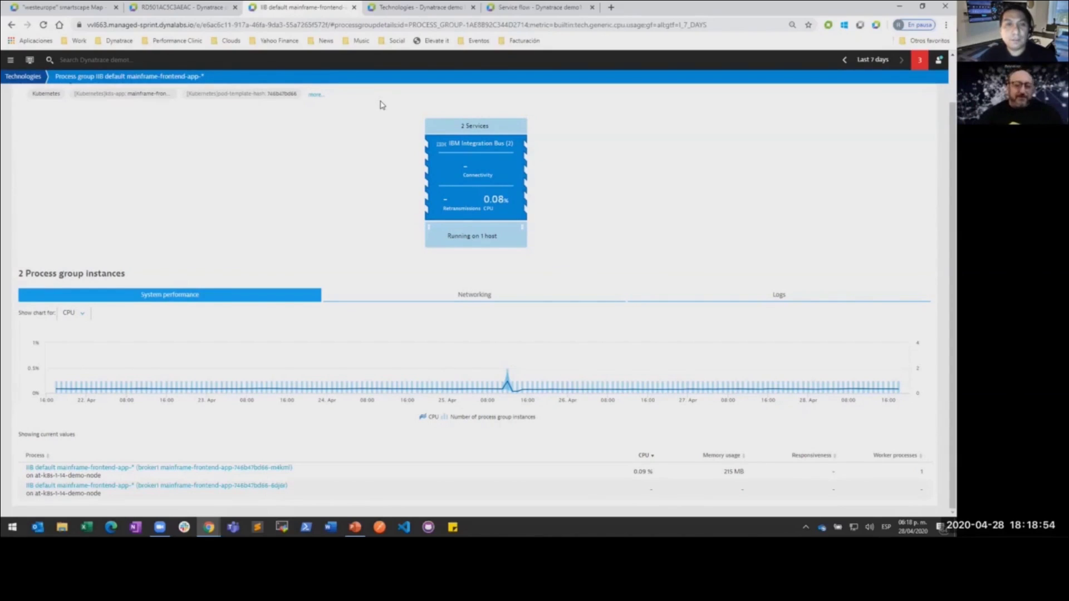
- Open the process group details of IBM MQ mainframe-frontend-app-* from the IBM MQ technology and review its process group instances
click(396, 8)
click(97, 59)
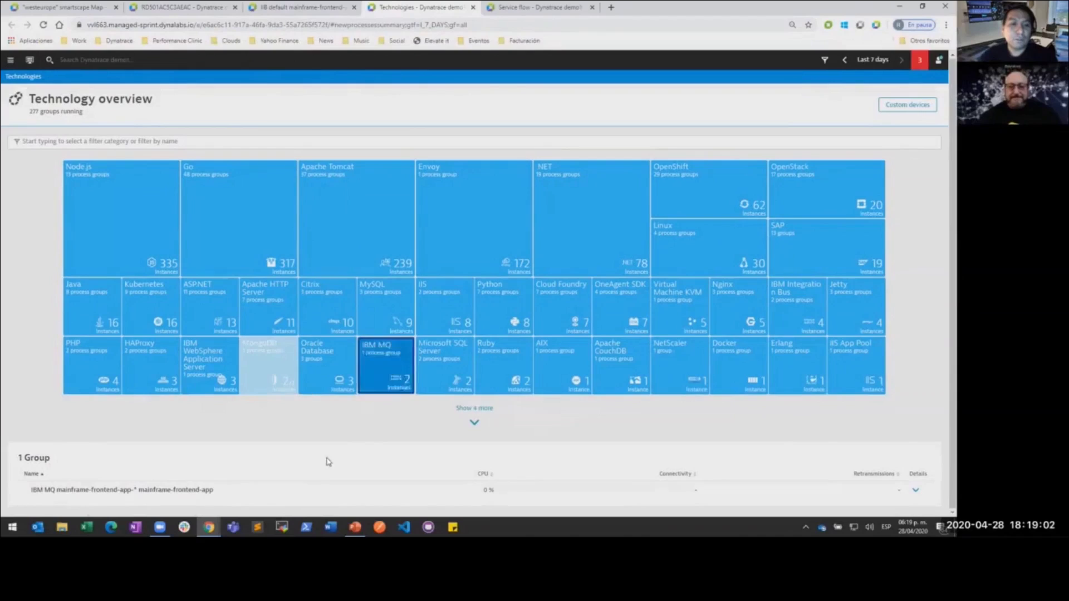
click(915, 490)
scroll(607, 453, down, 3)
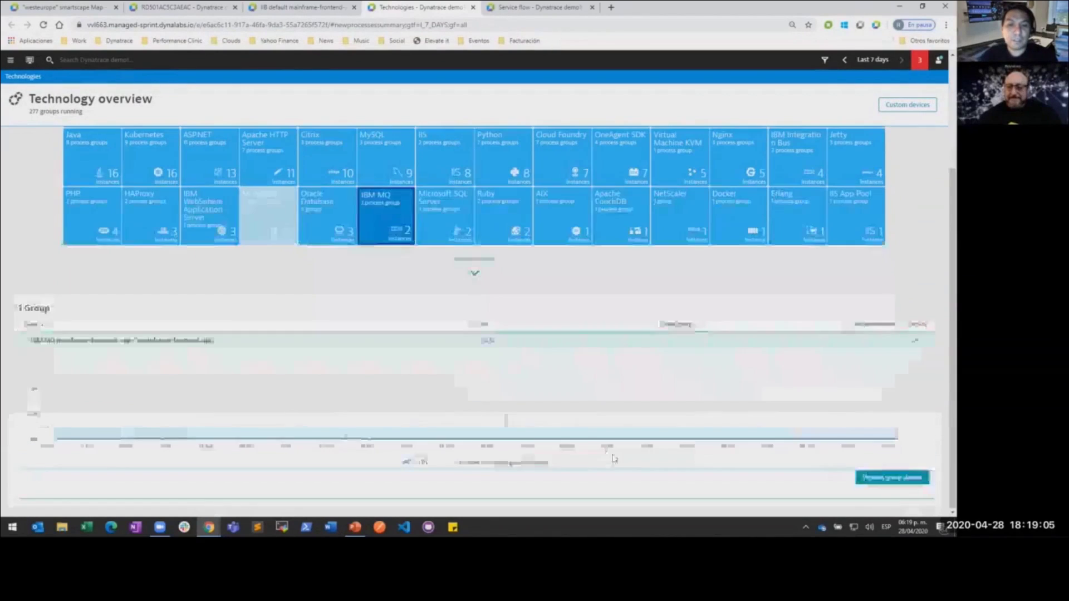
click(891, 479)
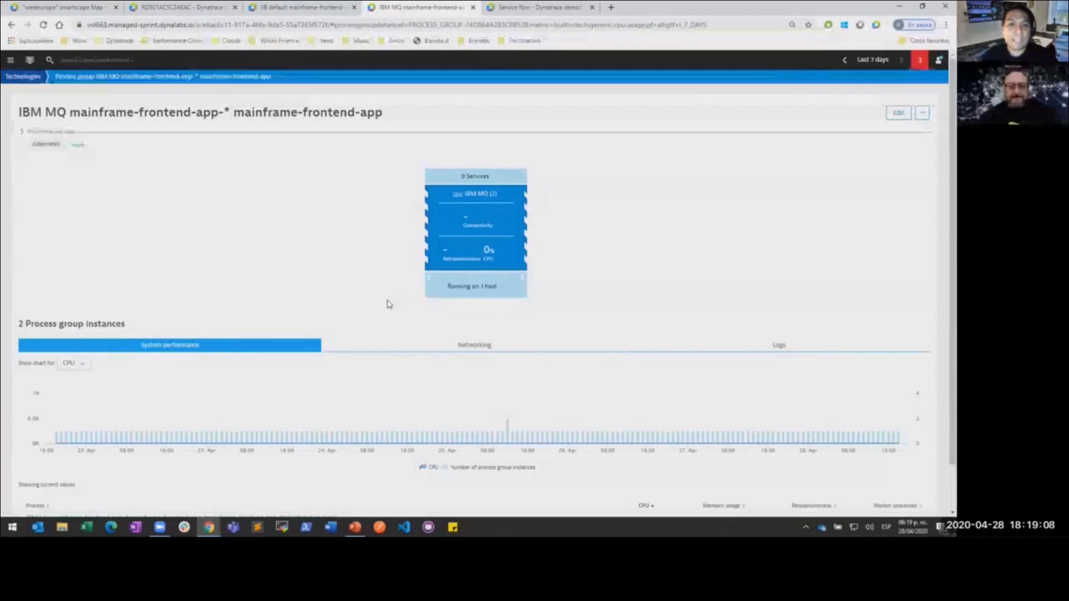
scroll(224, 409, down, 1)
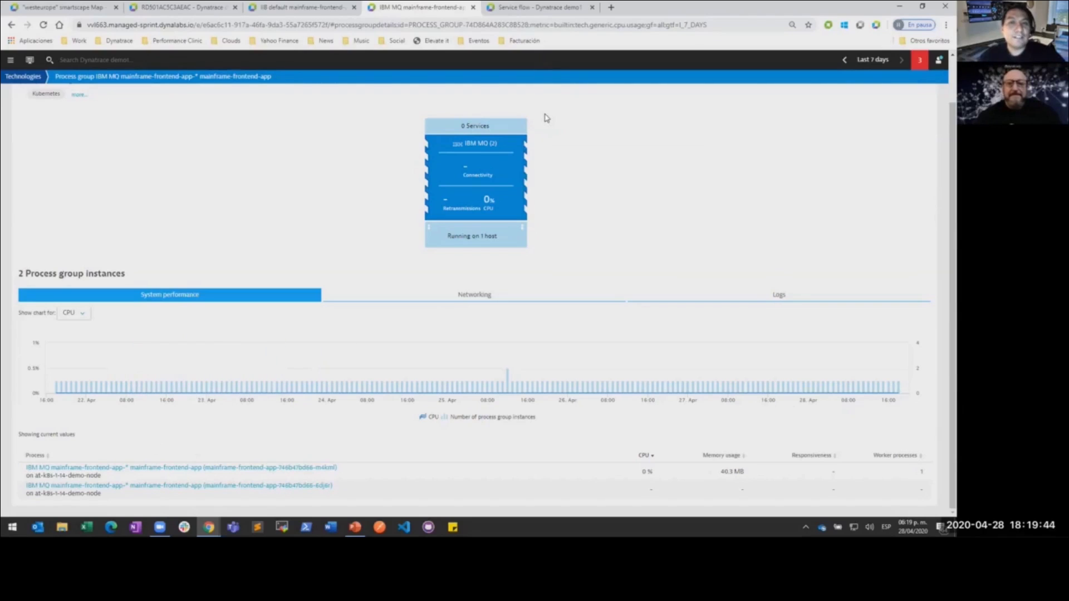
- Trace the easyTravel mainframe service flow from MF easyTravel Customer Frontend through MF BookingService to creditcardauthresponse on IBM MQ and view the neighbouring downstream services
click(538, 17)
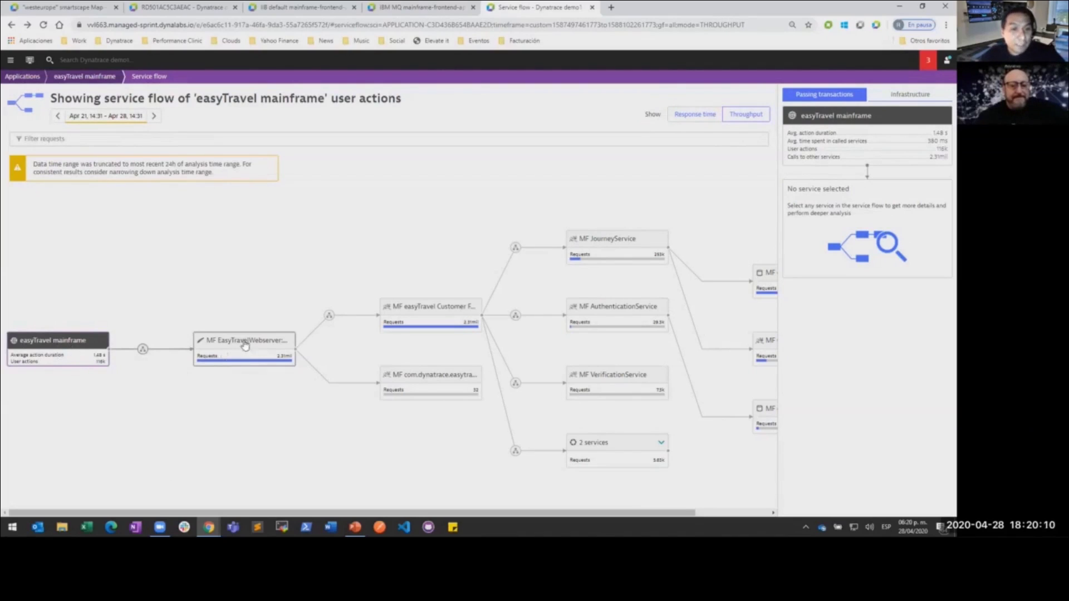
click(426, 311)
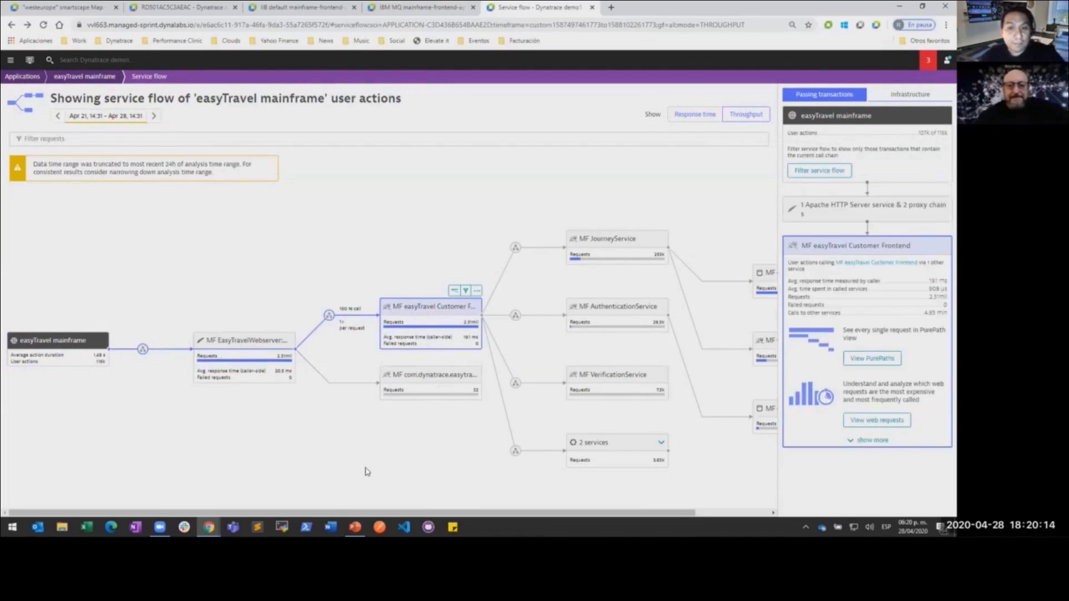
drag(330, 512, 404, 512)
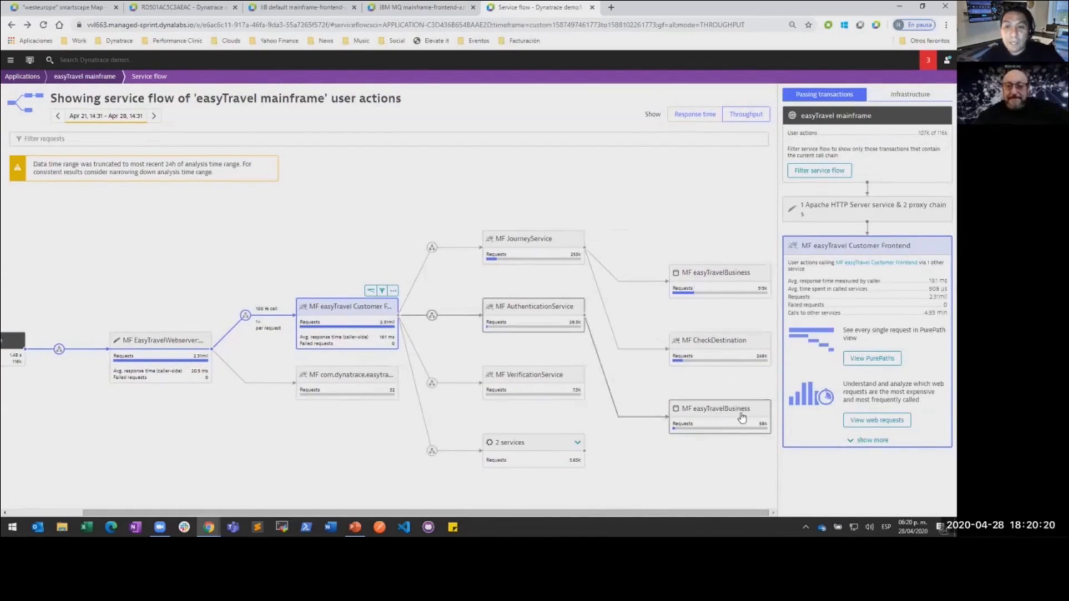
click(577, 443)
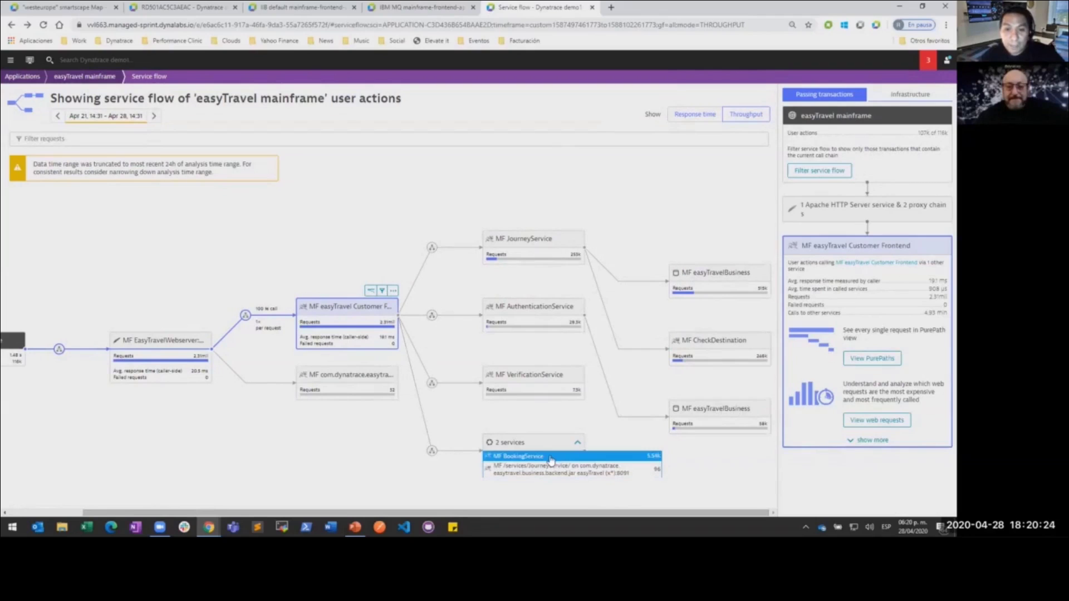
click(568, 457)
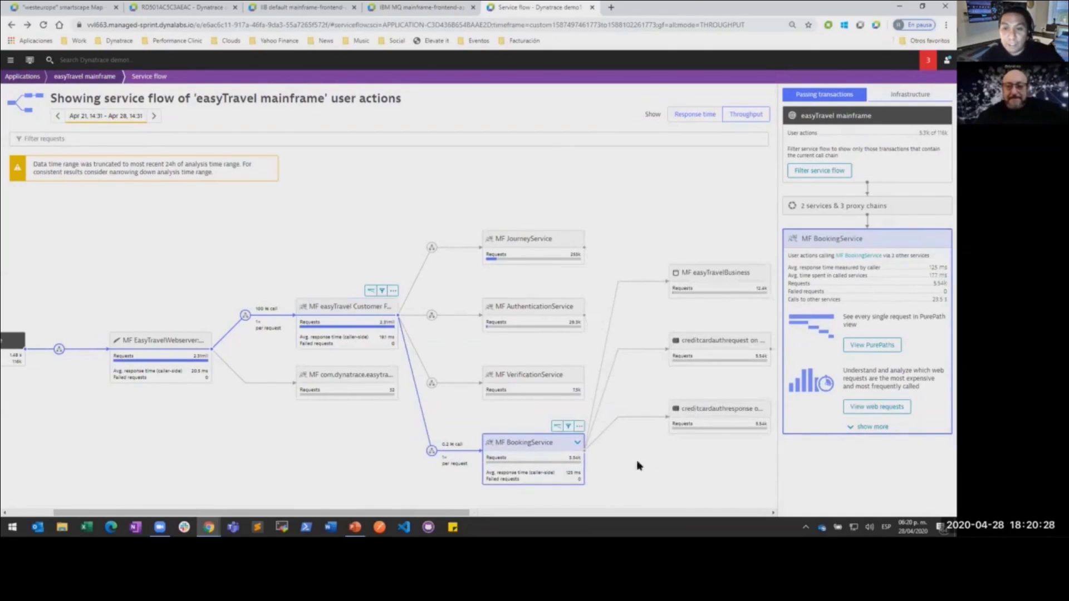
click(753, 409)
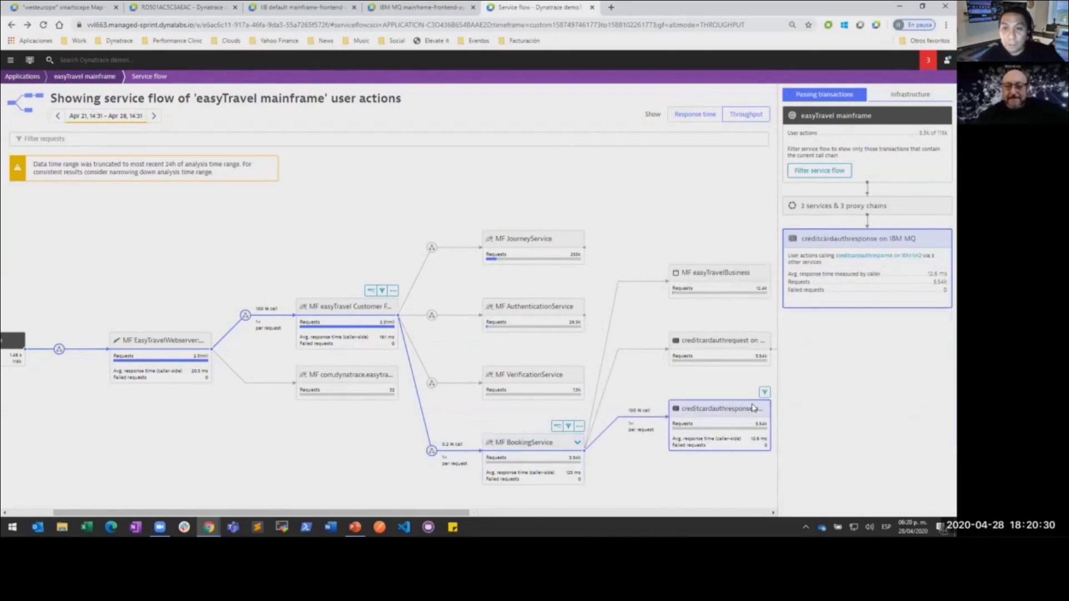
drag(457, 514, 659, 511)
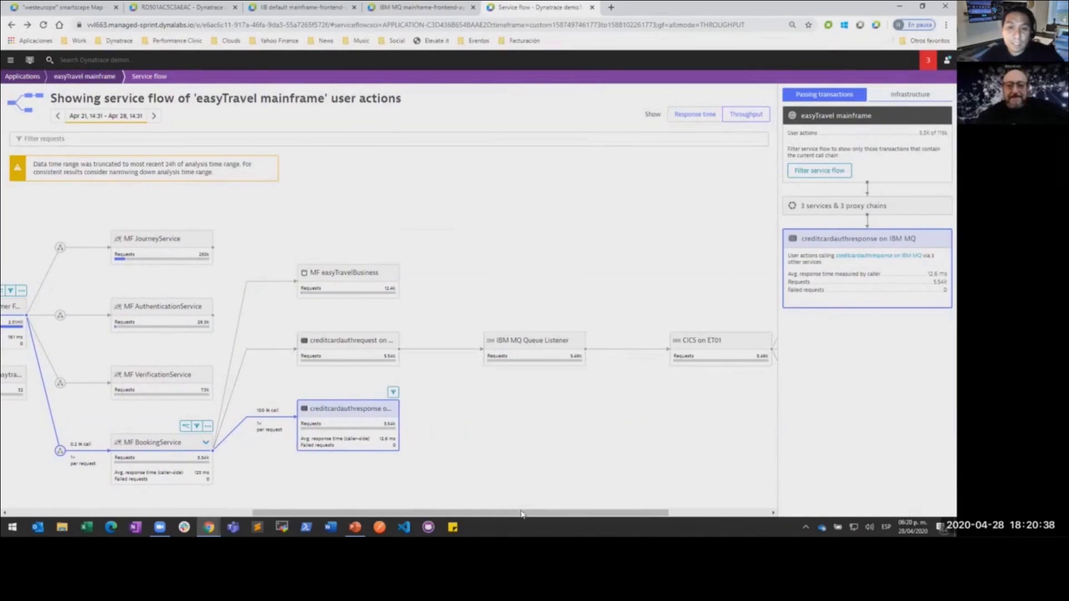
- Select CICS on ET01 in the easyTravel mainframe service flow and open the PurePaths of its requests
drag(533, 513, 634, 512)
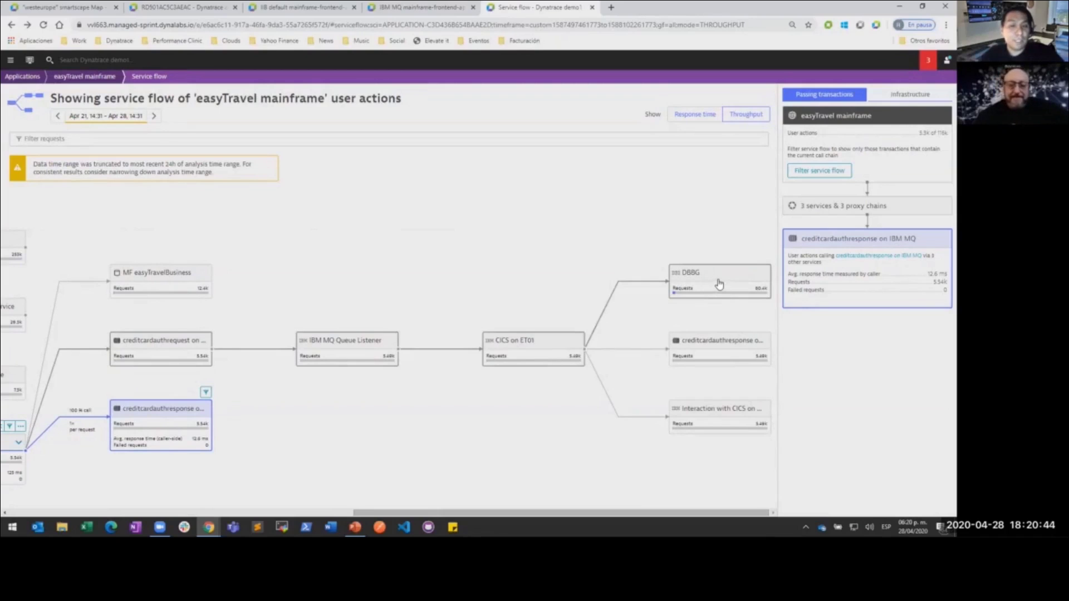
click(556, 349)
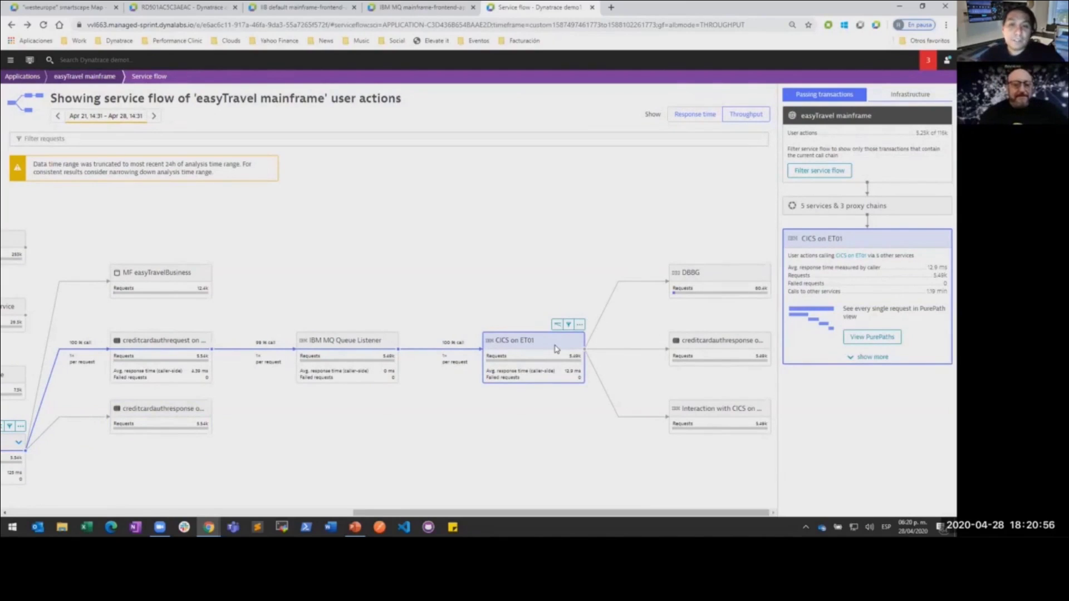
click(580, 326)
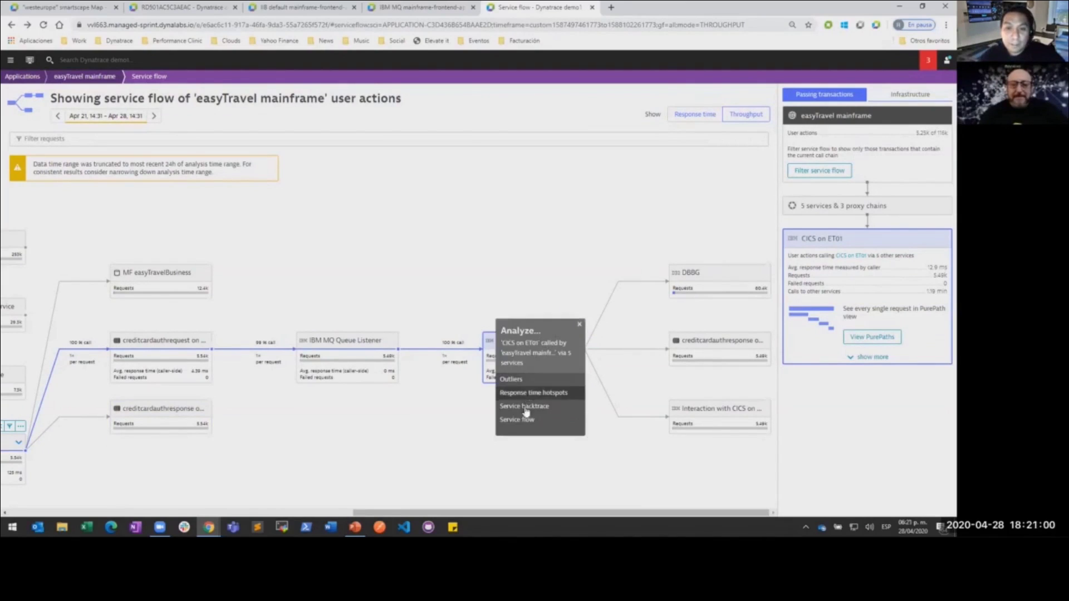
click(878, 339)
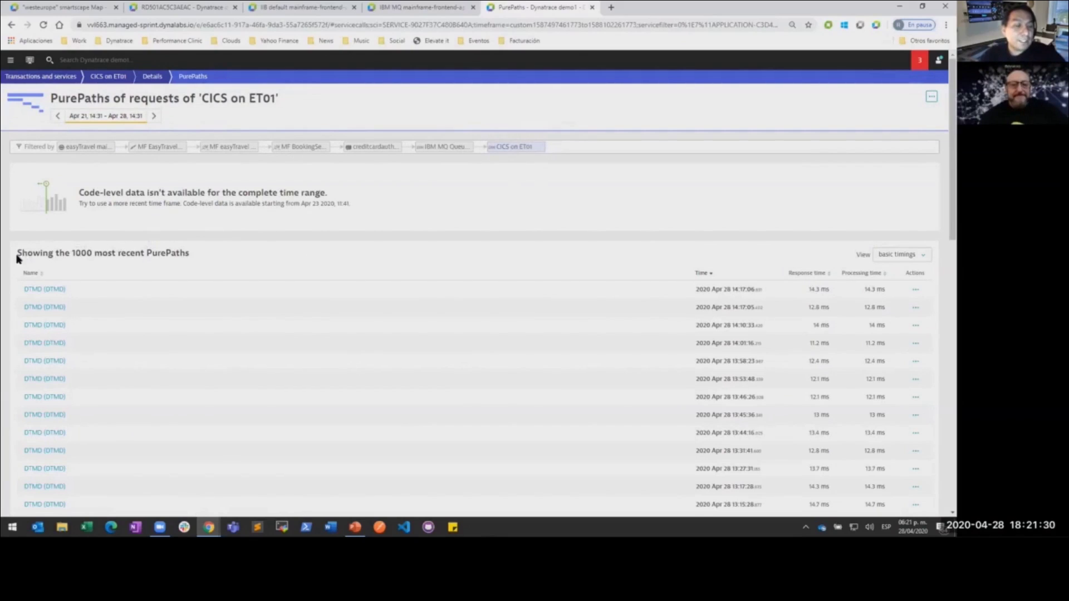
- Sort the CICS on ET01 PurePaths by processing time, slowest first, and open the PurePath of the slowest DTMD request
drag(190, 253, 118, 254)
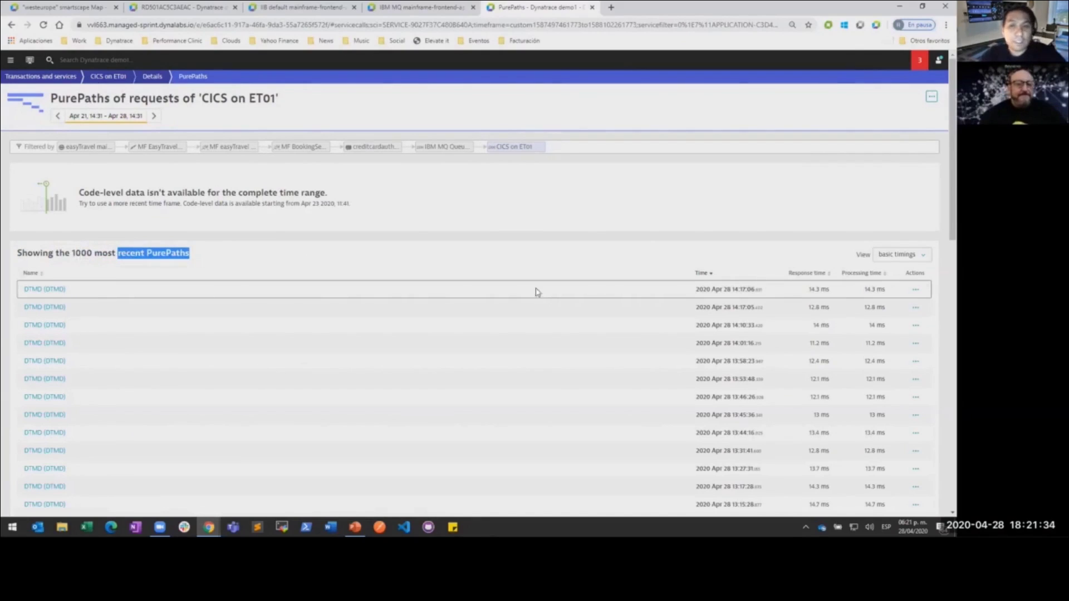
mouse_move(735, 289)
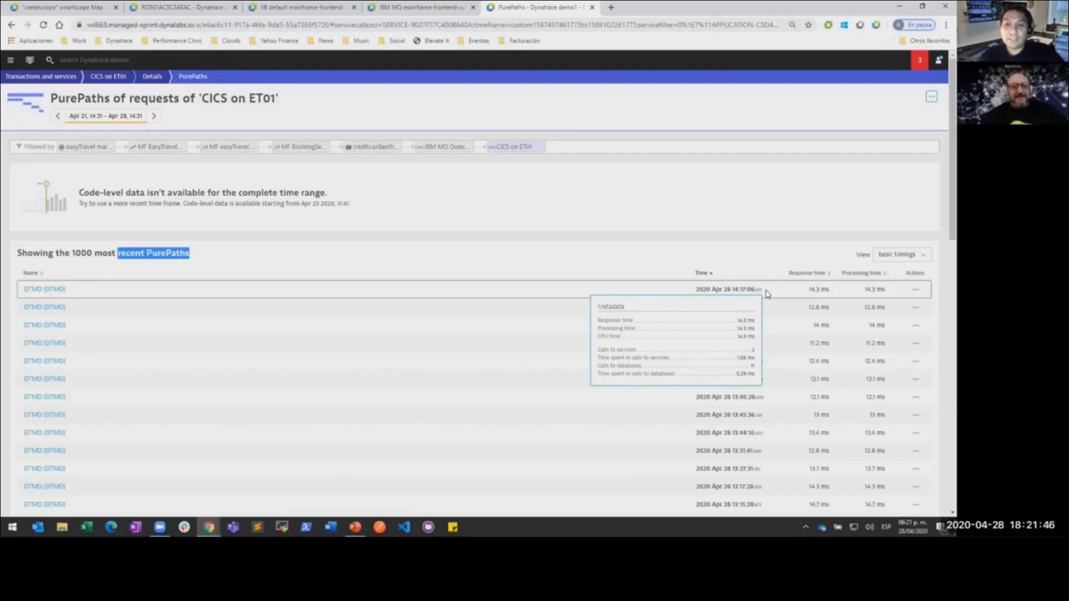
click(872, 273)
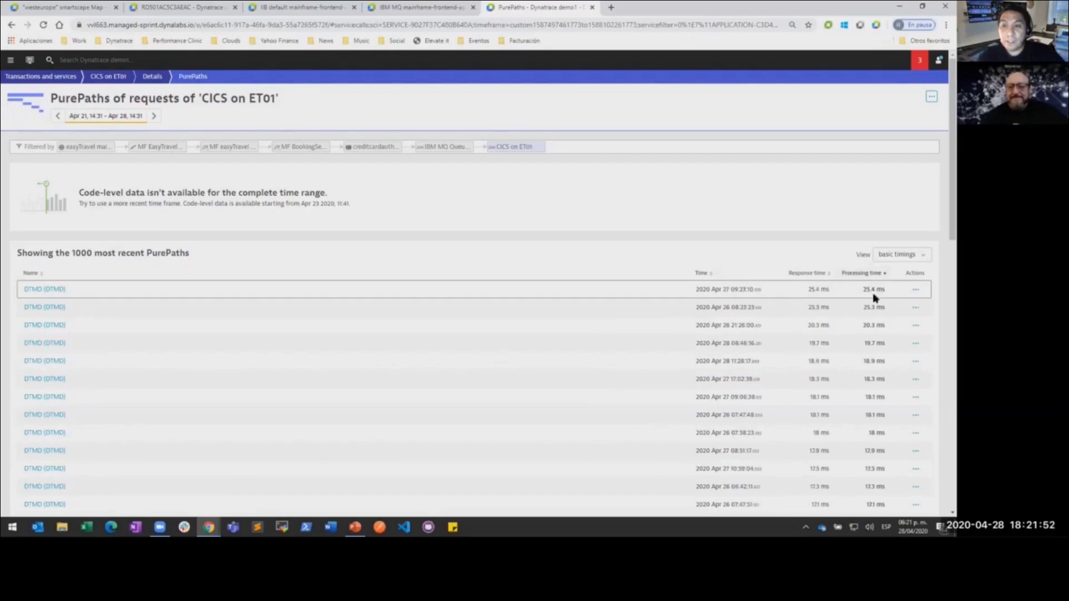
click(915, 289)
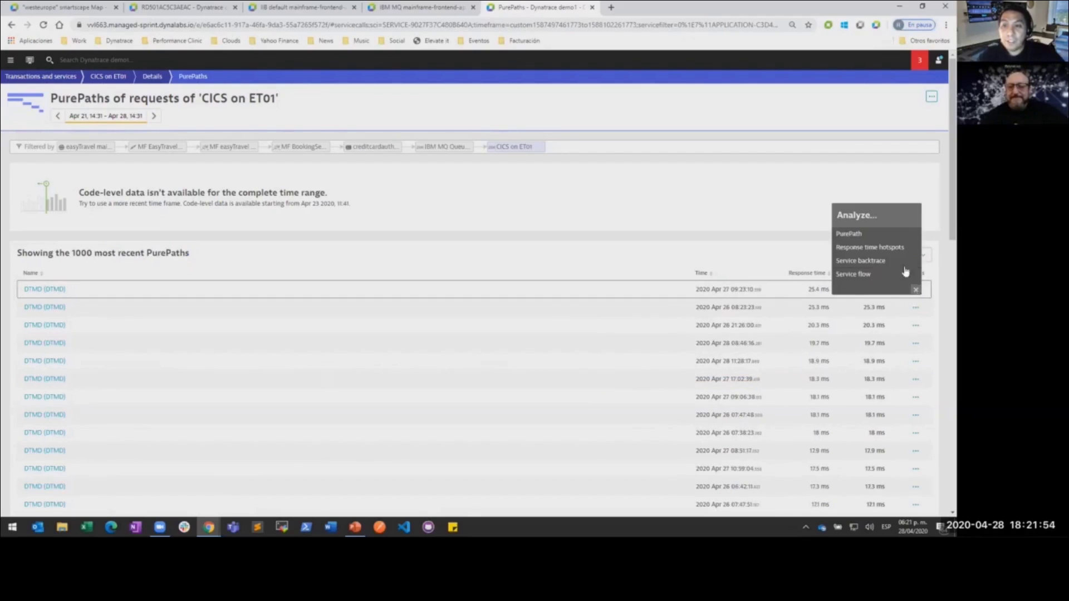
click(857, 236)
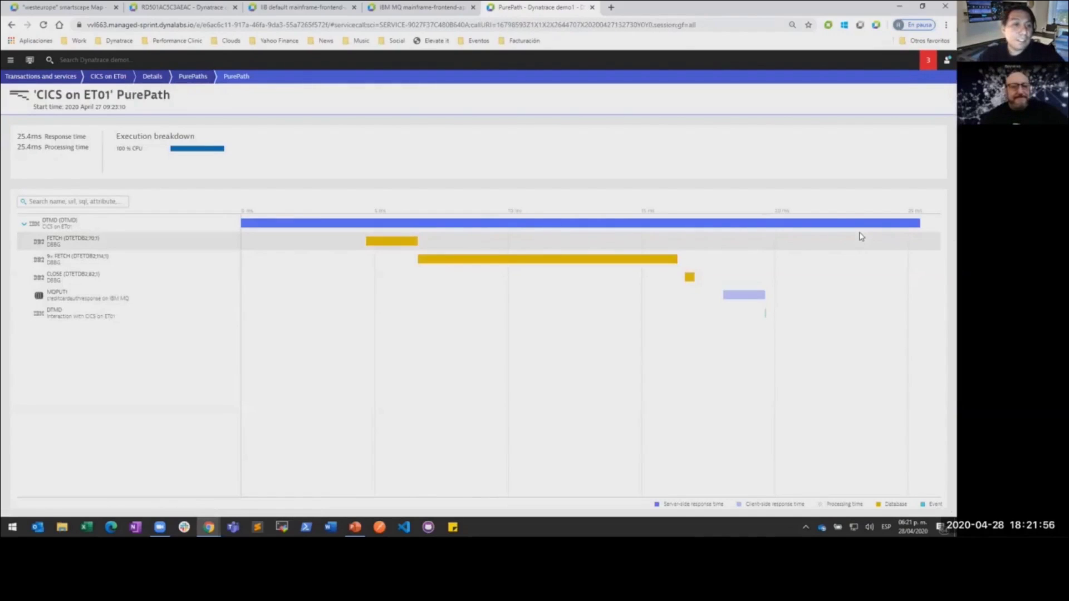
- Review the summary of the DTMD request in the PurePath, including its host, operating system, service type and metadata
click(138, 223)
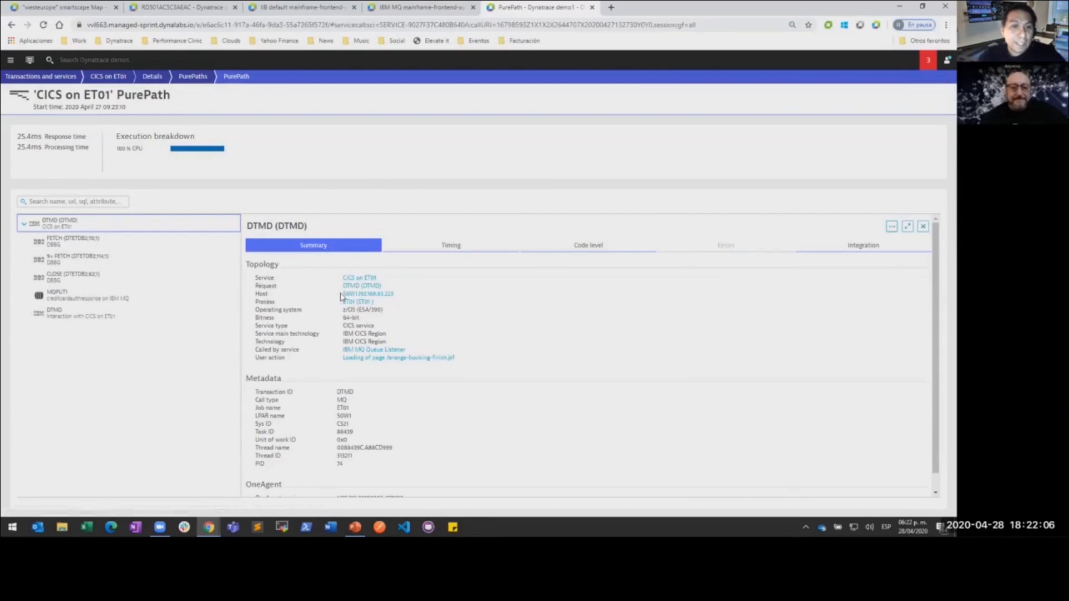
drag(342, 294, 402, 297)
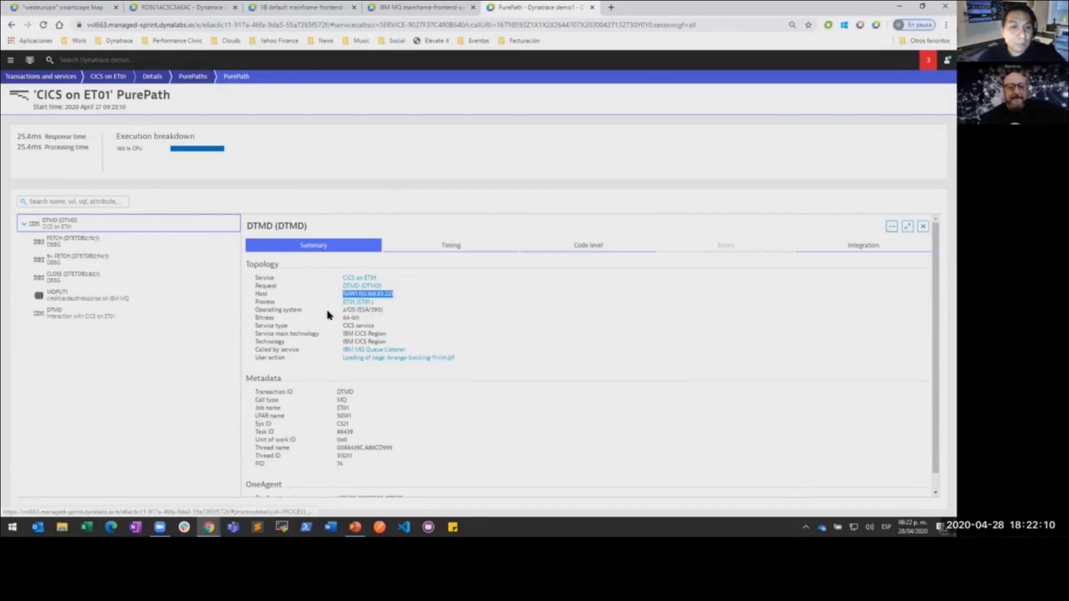
drag(341, 310, 387, 313)
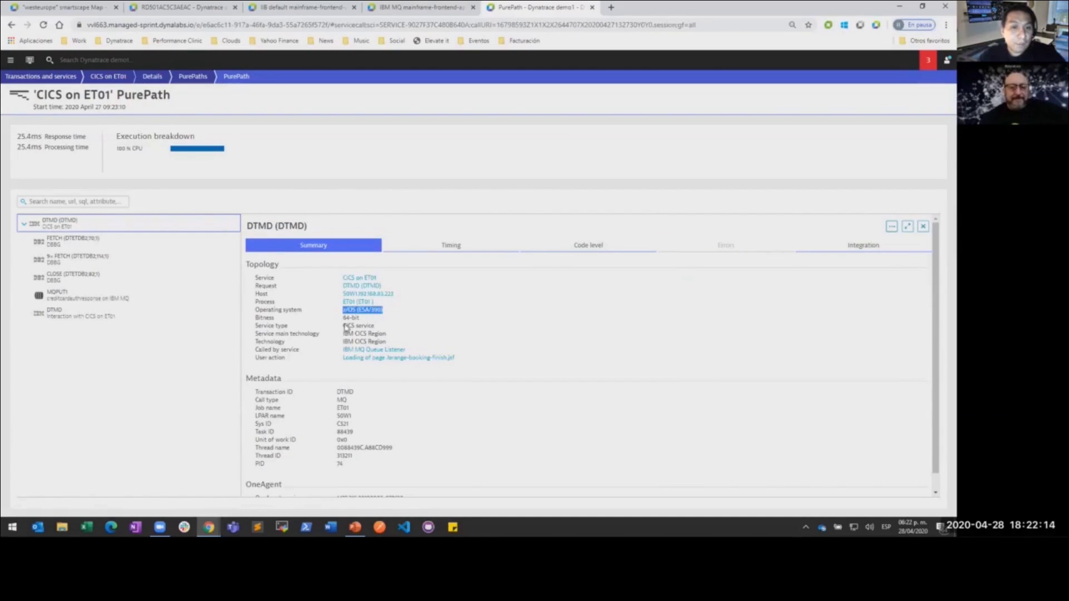
drag(342, 327, 380, 329)
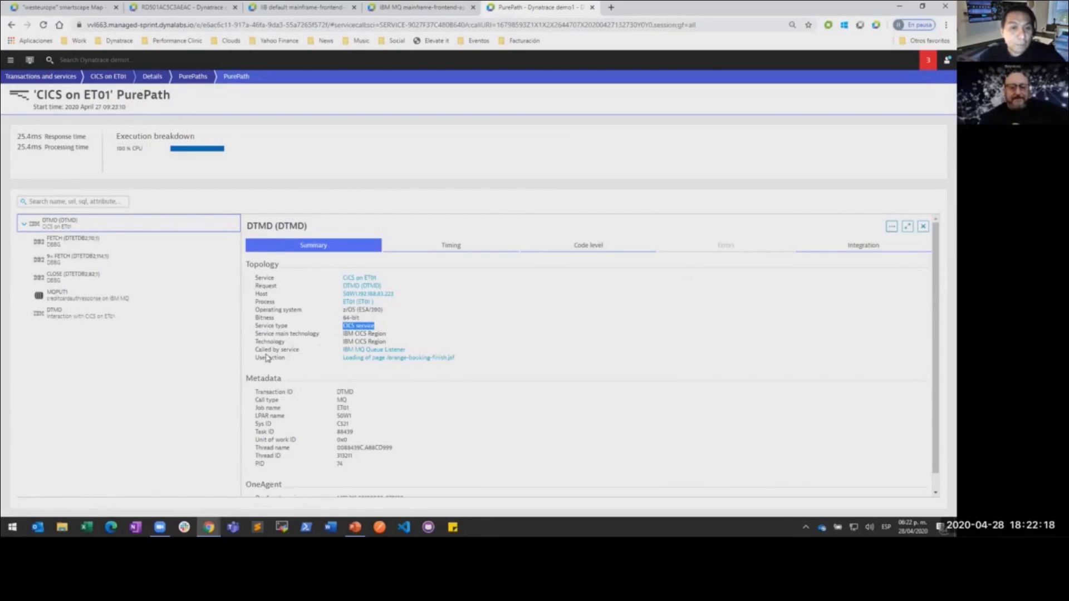
scroll(352, 345, down, 1)
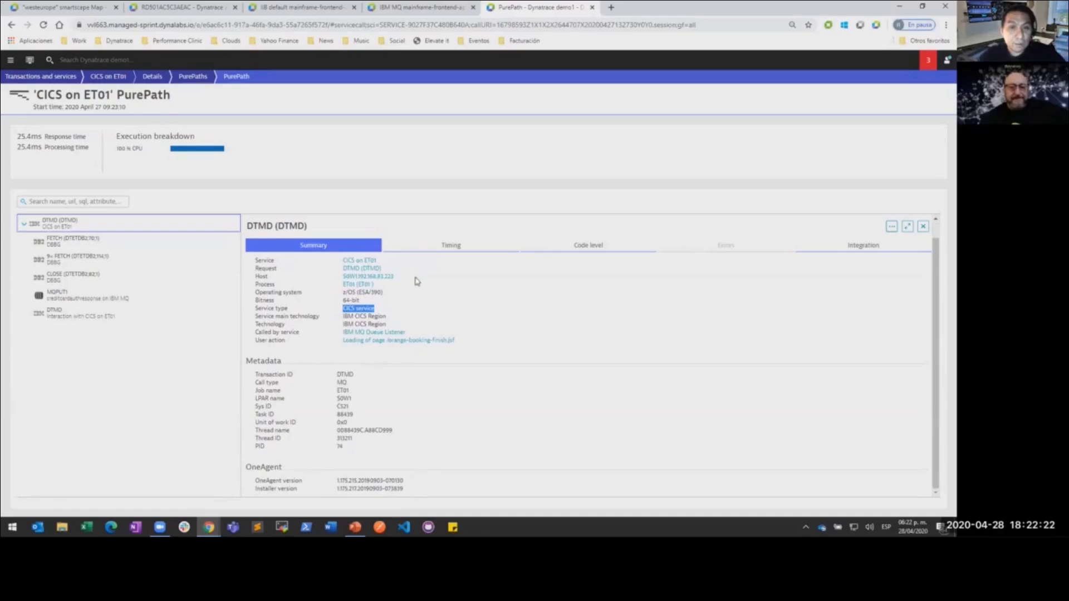
- Examine the DTMD request's timing breakdown and its code-level calls, including the timing of the FETCH database call
click(438, 246)
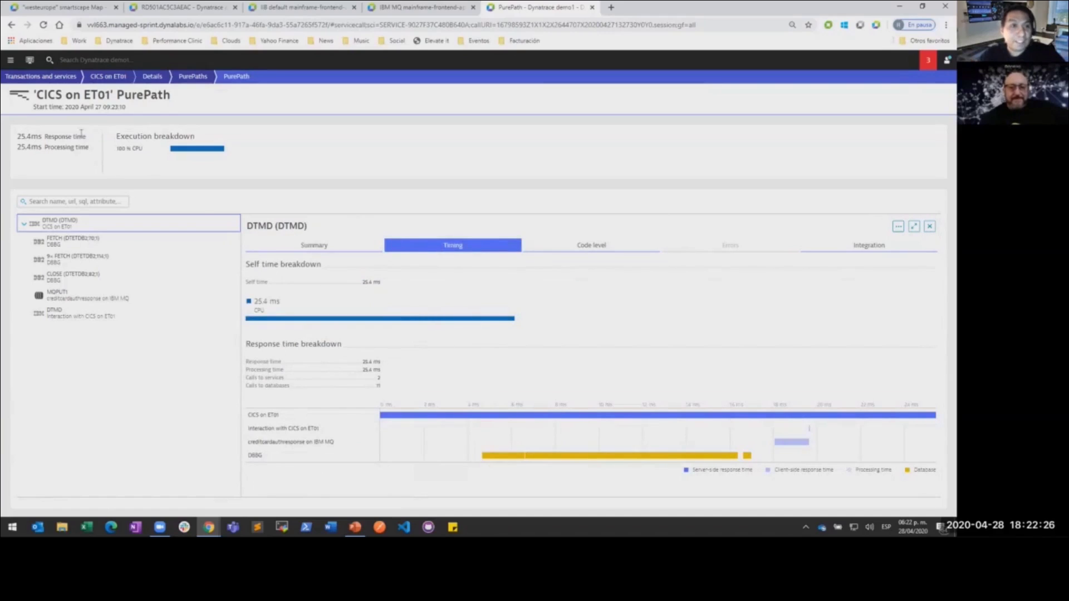
click(584, 248)
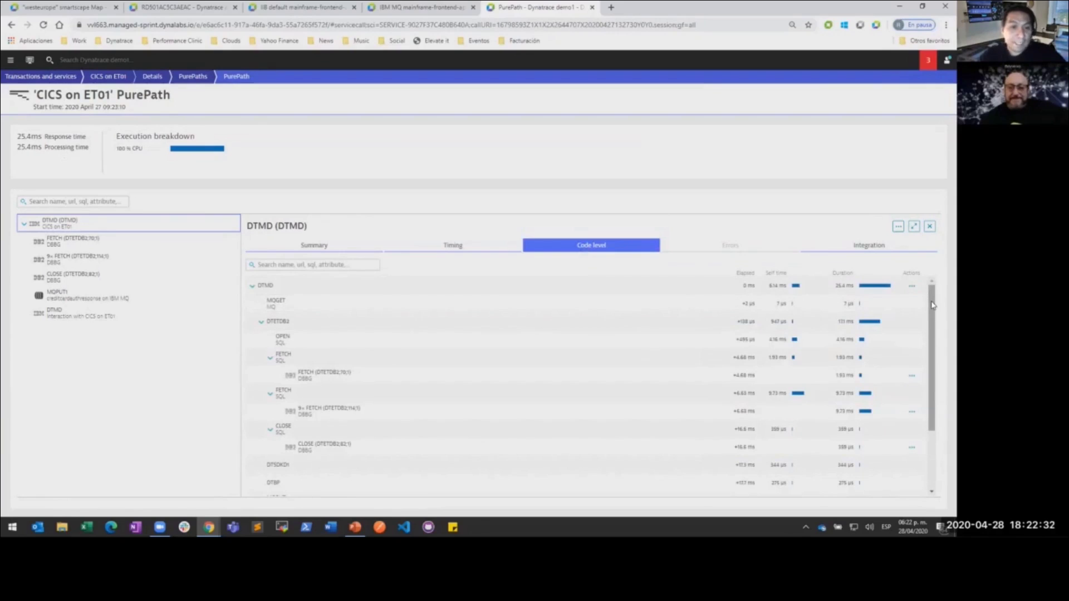
drag(933, 305, 937, 337)
mouse_move(374, 337)
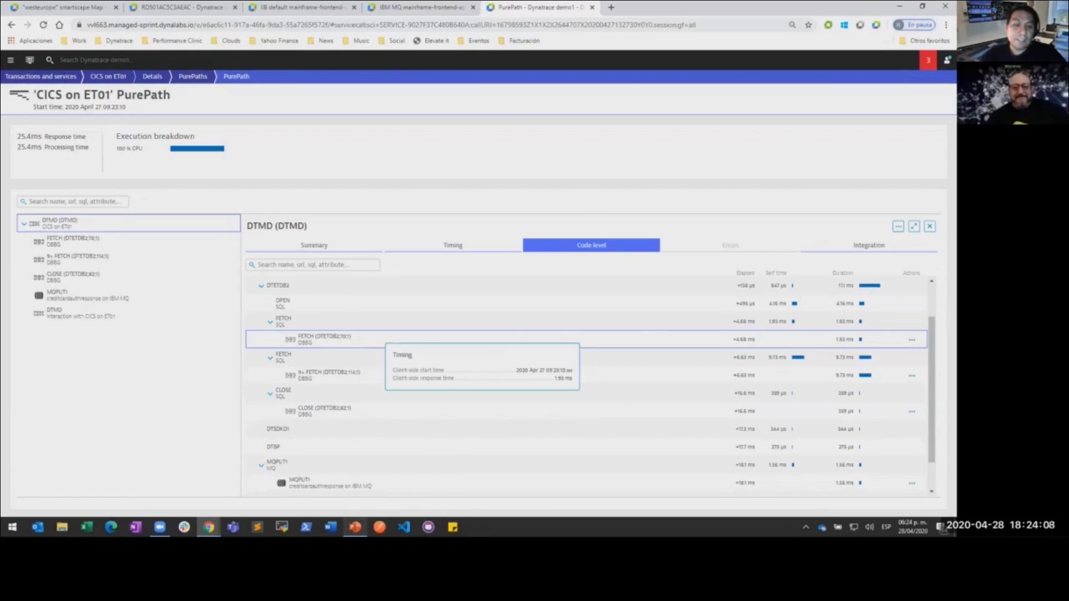
- Switch to the PowerPoint presentation, start the slide show from the Ejemplo 3. Industria Financiera slide and advance to Siguientes pasos
click(355, 526)
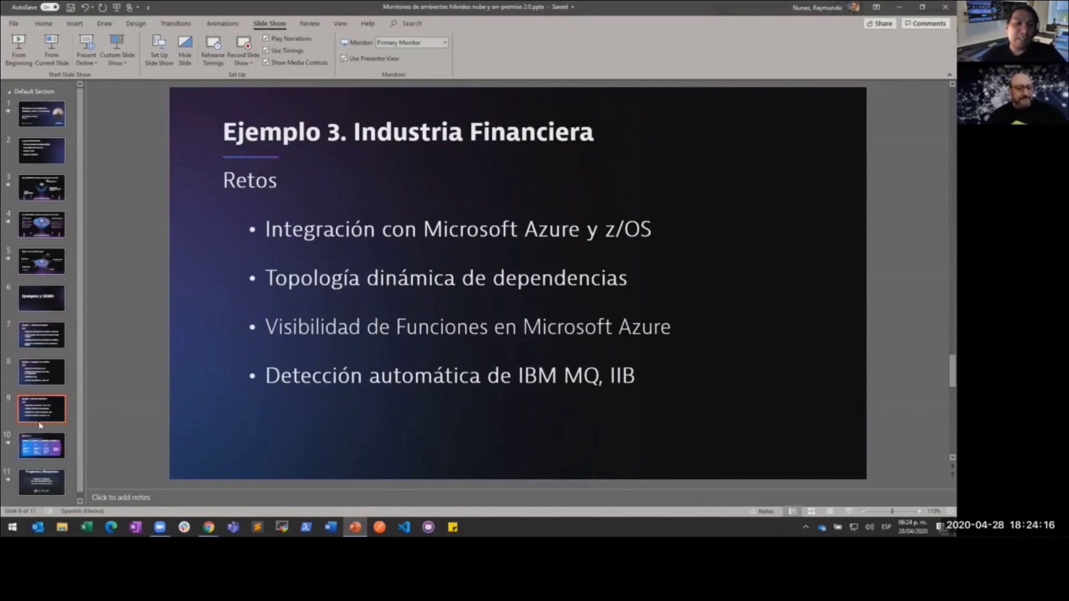
click(853, 527)
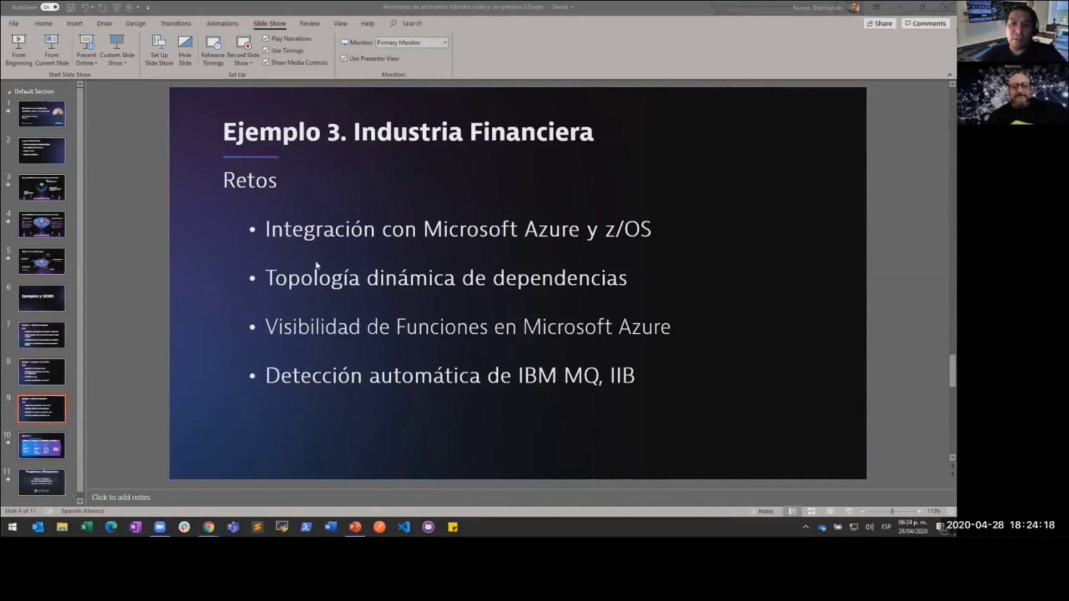
click(733, 433)
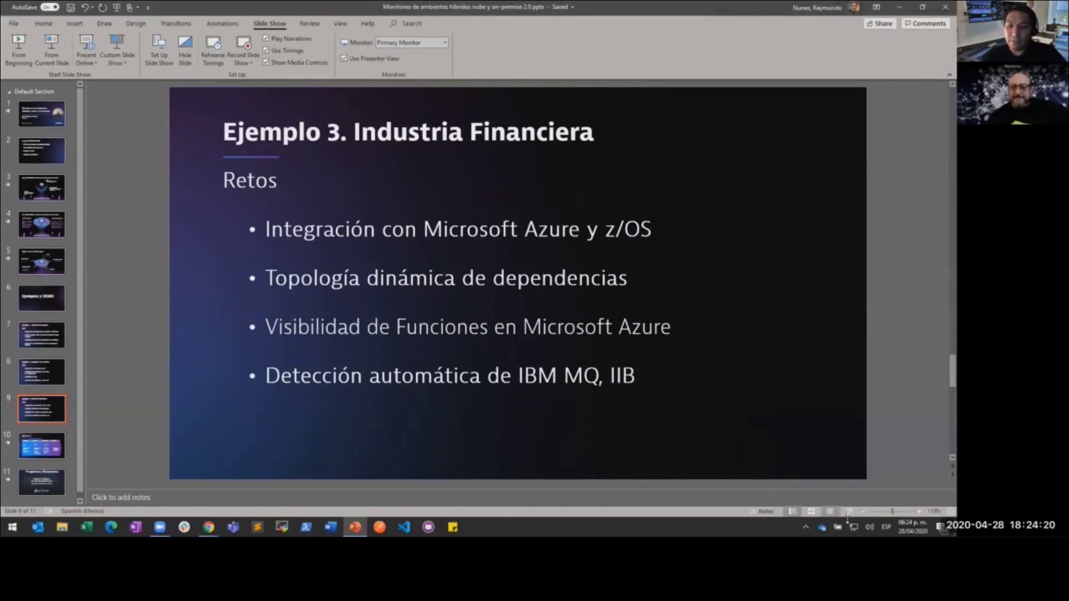
key(shift+F5)
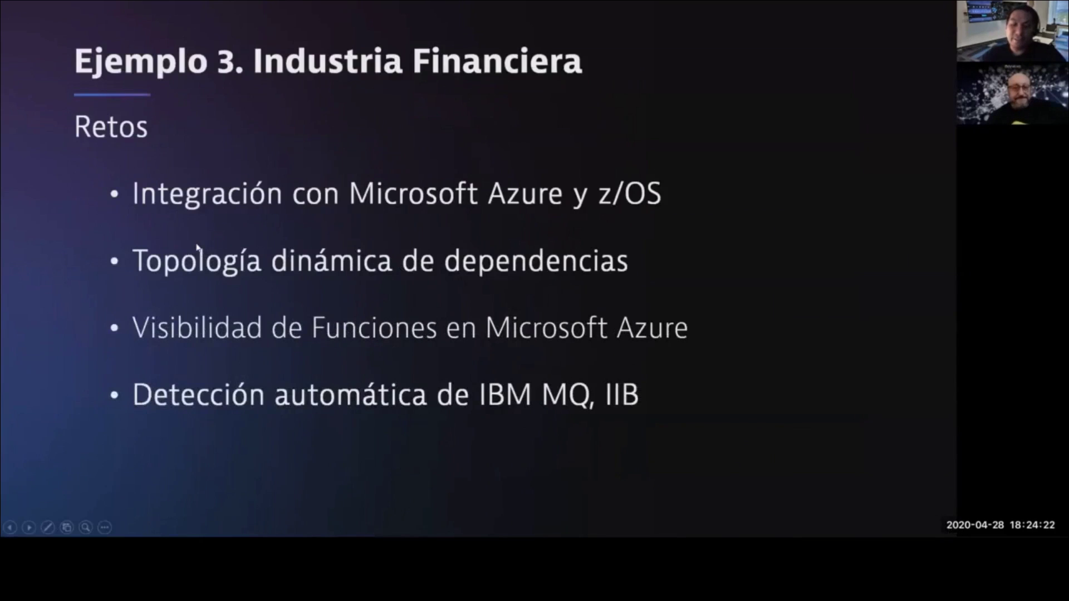
click(197, 248)
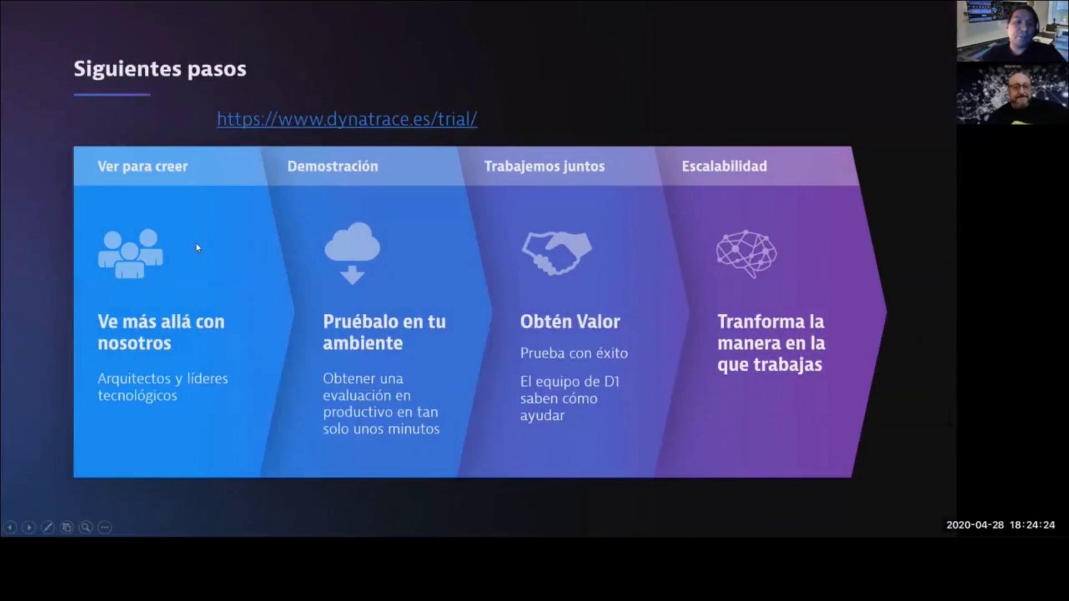